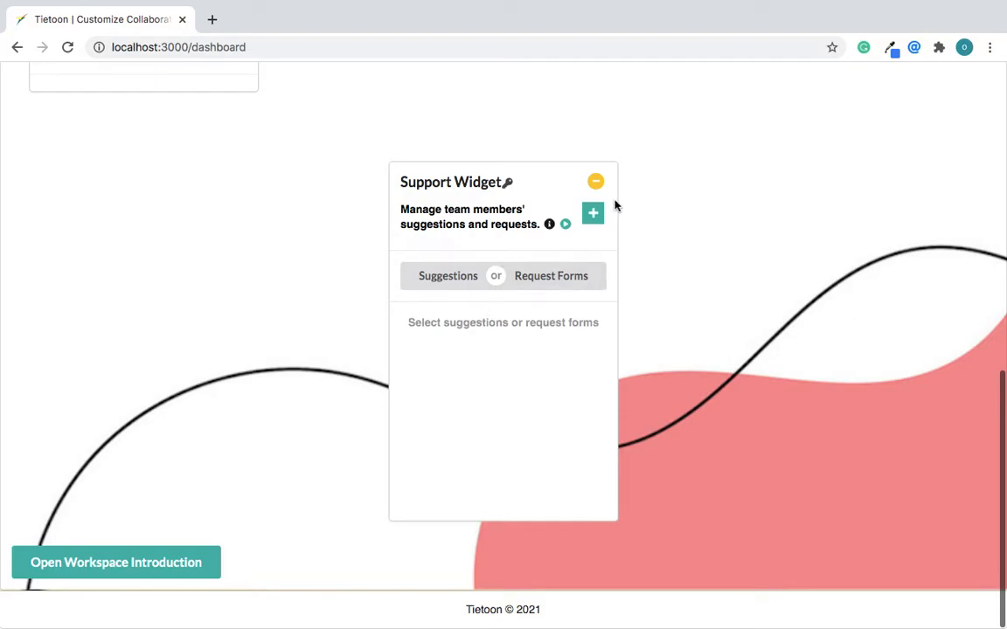
Start a new suggestion in the Support Widget with My Department as the recipient.
left_click(595, 217)
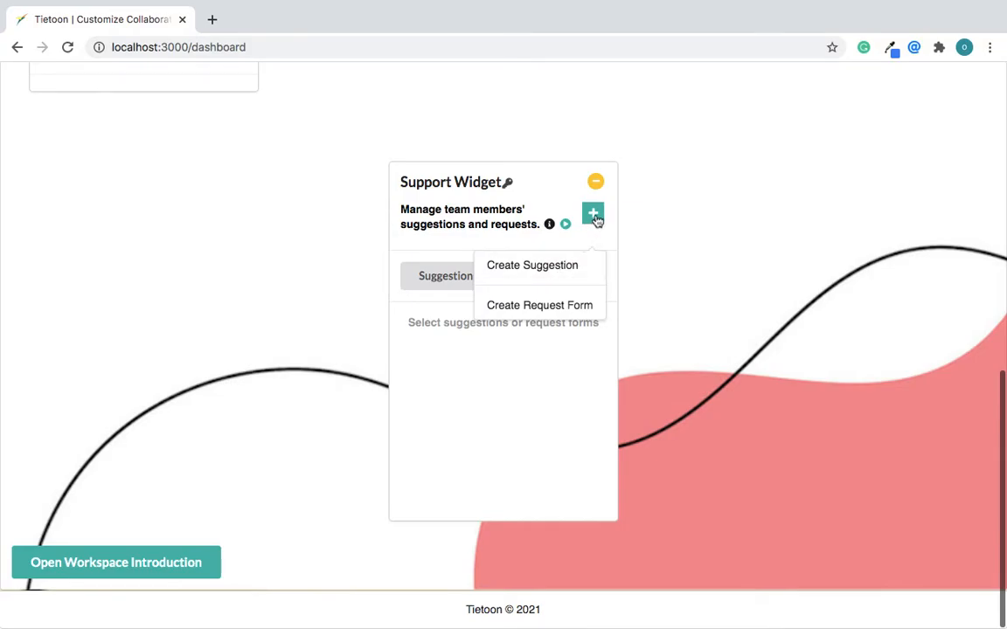
left_click(561, 265)
left_click(485, 336)
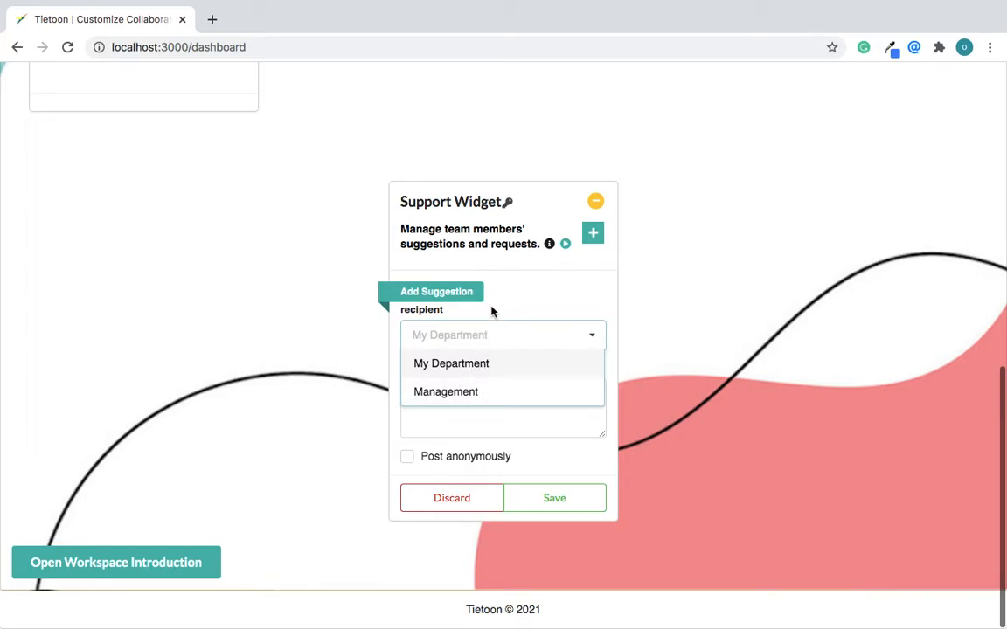
left_click(474, 366)
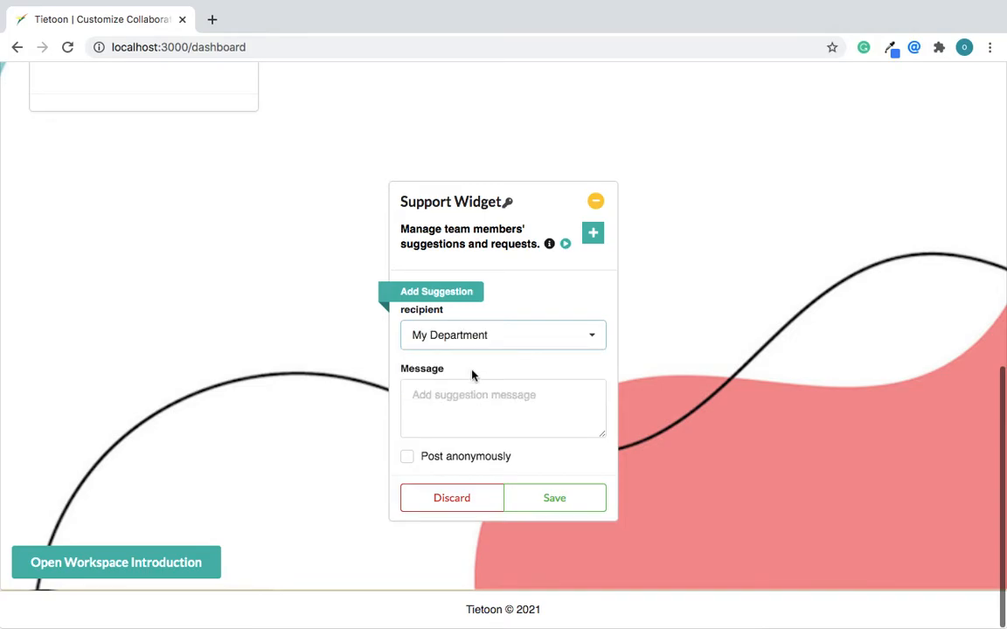
Enter the suggestion message "We need new computers" and save it without anonymous posting.
left_click(458, 404)
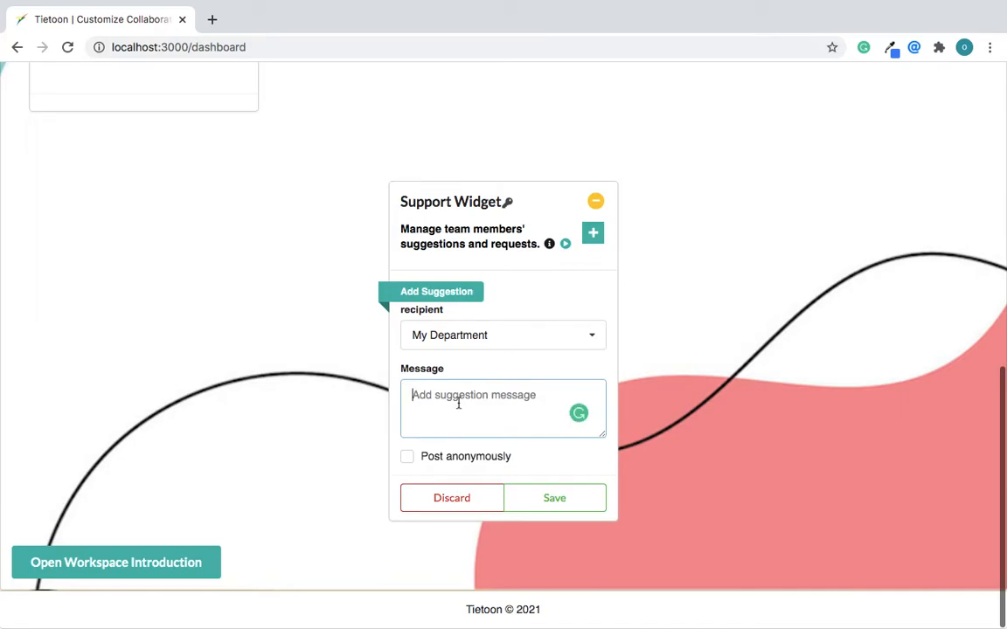
type("We need new com")
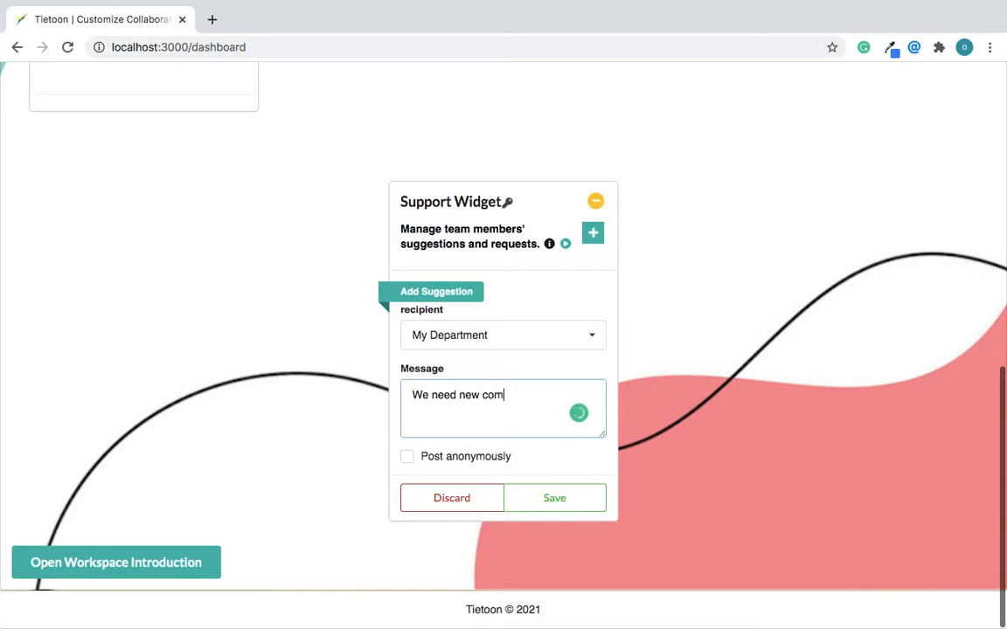
type("upters")
left_click(505, 393)
left_click(536, 424)
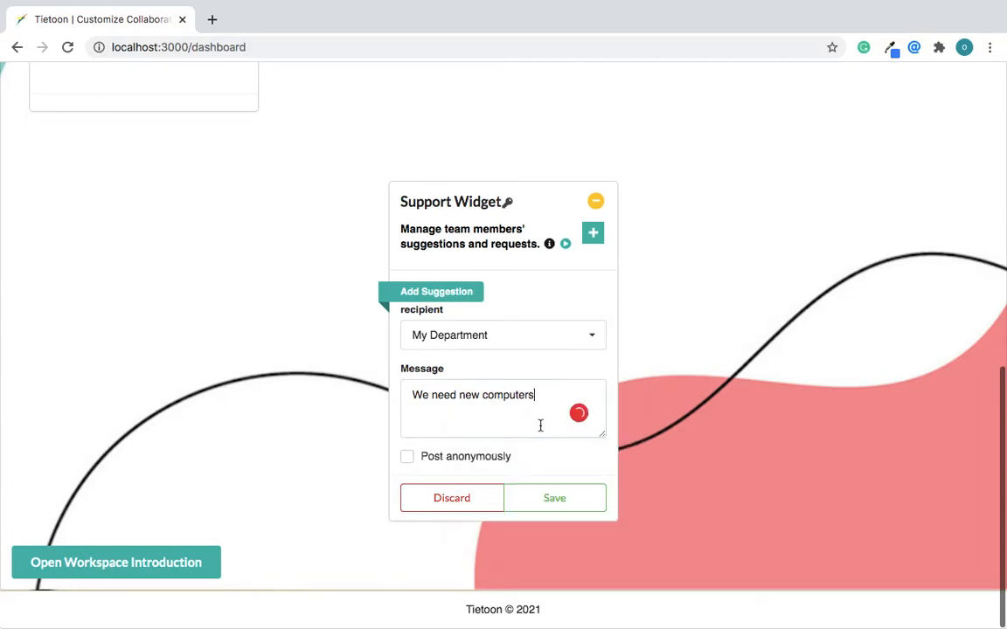
left_click(440, 462)
left_click(443, 461)
left_click(568, 505)
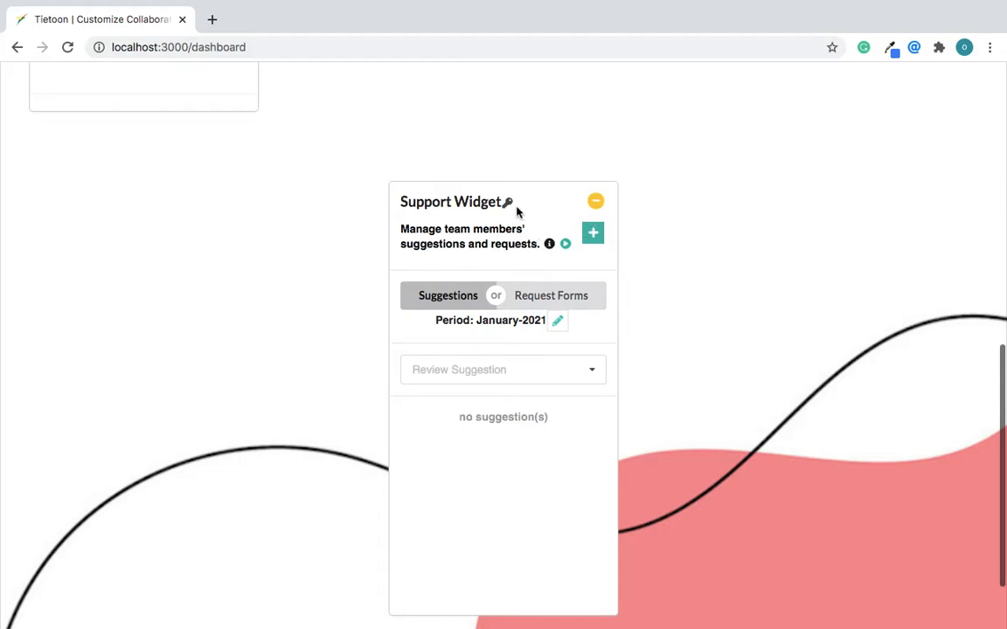
Show the new suggestions for review in the Support Widget.
mouse_move(511, 208)
left_click(559, 385)
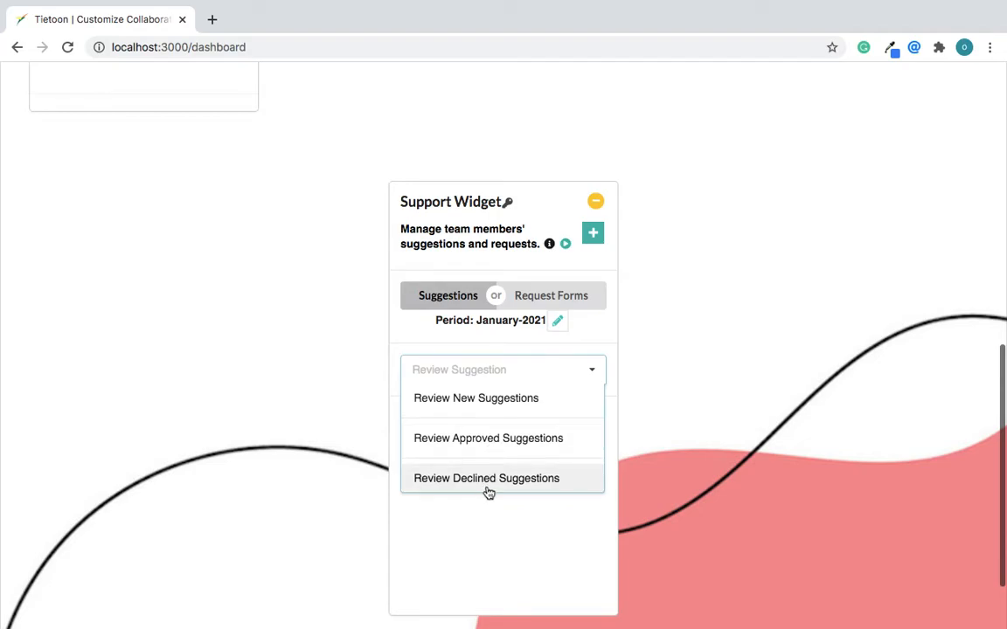
left_click(490, 400)
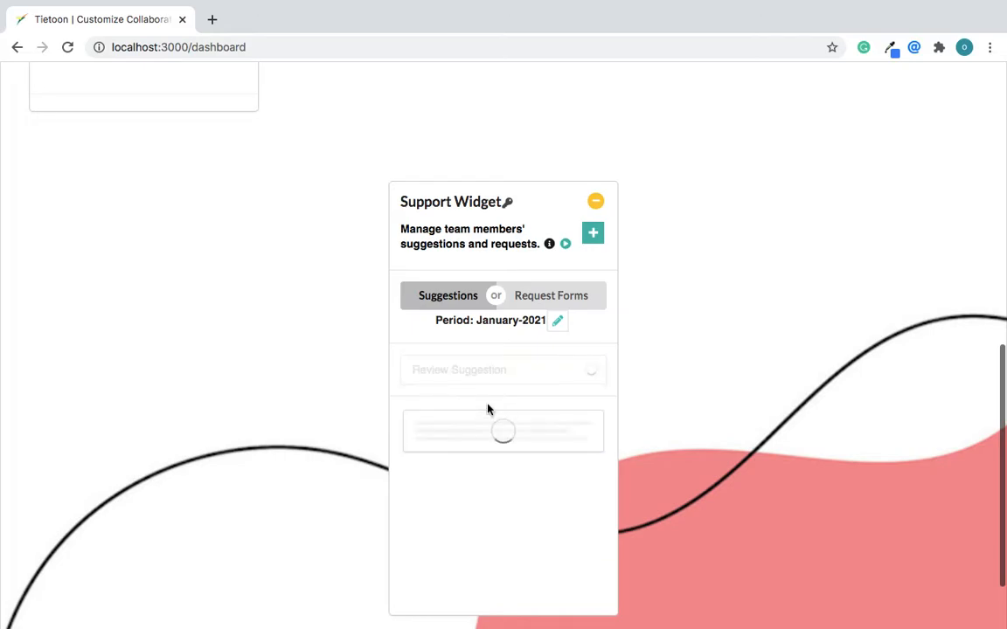
Check the signed-in member's role and department in the dashboard header.
scroll(490, 411, "down", 1)
scroll(487, 406, "down", 1)
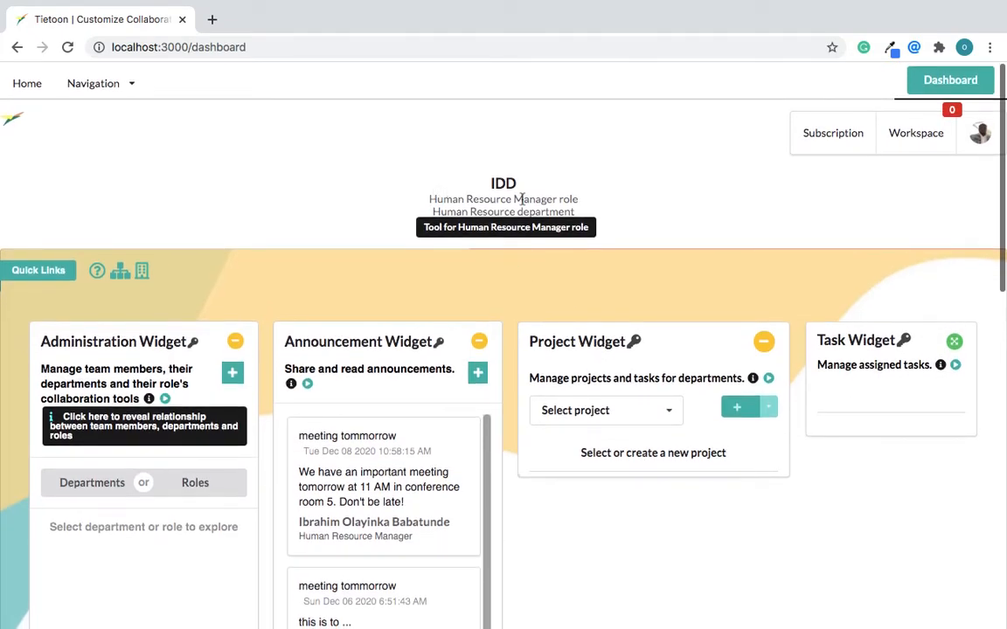
left_click_drag(577, 212, 427, 206)
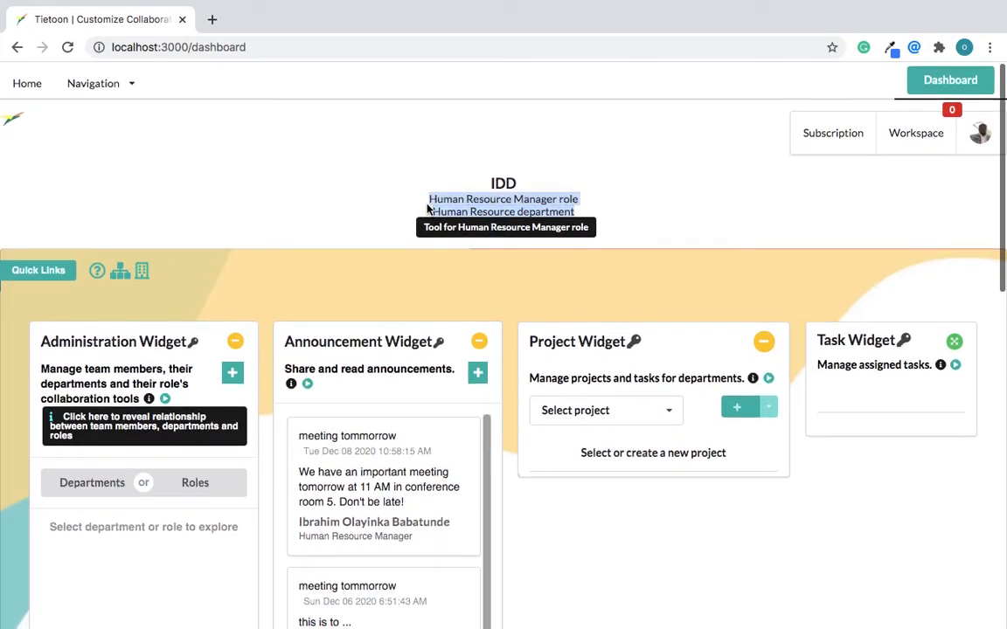
left_click(501, 264)
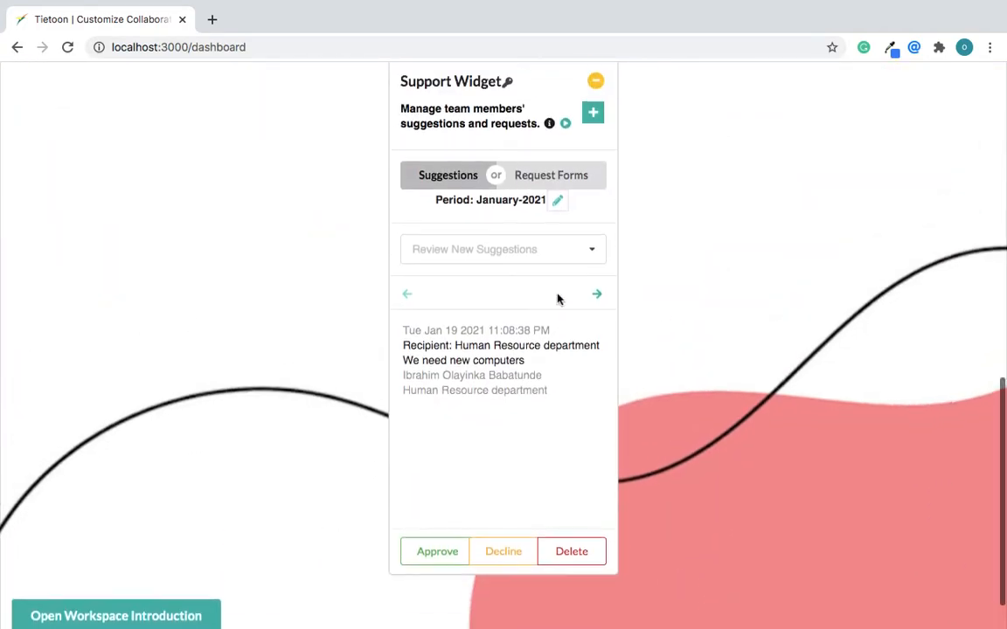
Approve the new suggestion "We need new computers".
scroll(537, 349, "down", 1)
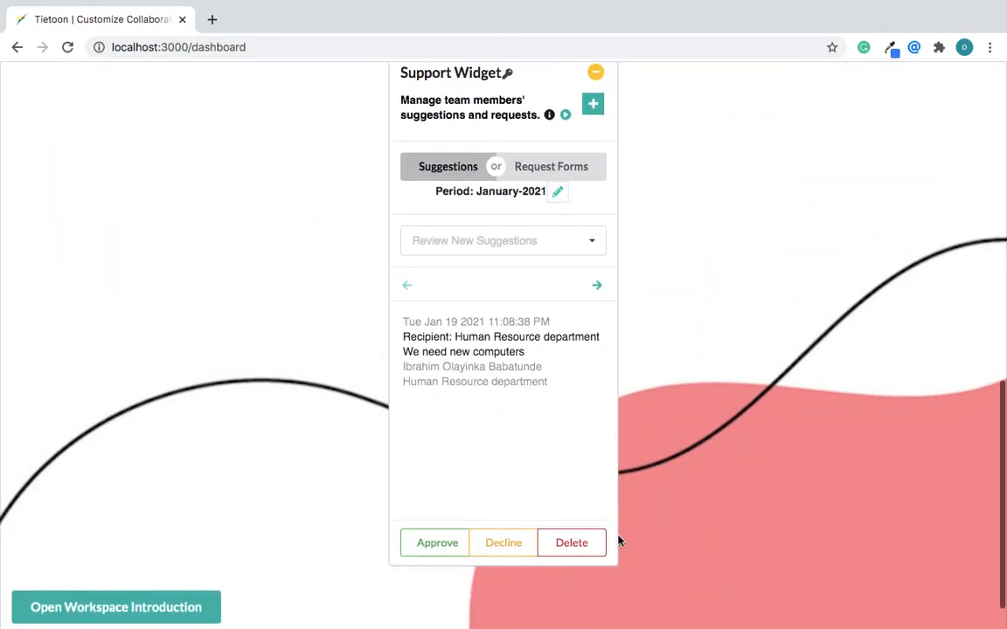
left_click(445, 546)
left_click(445, 545)
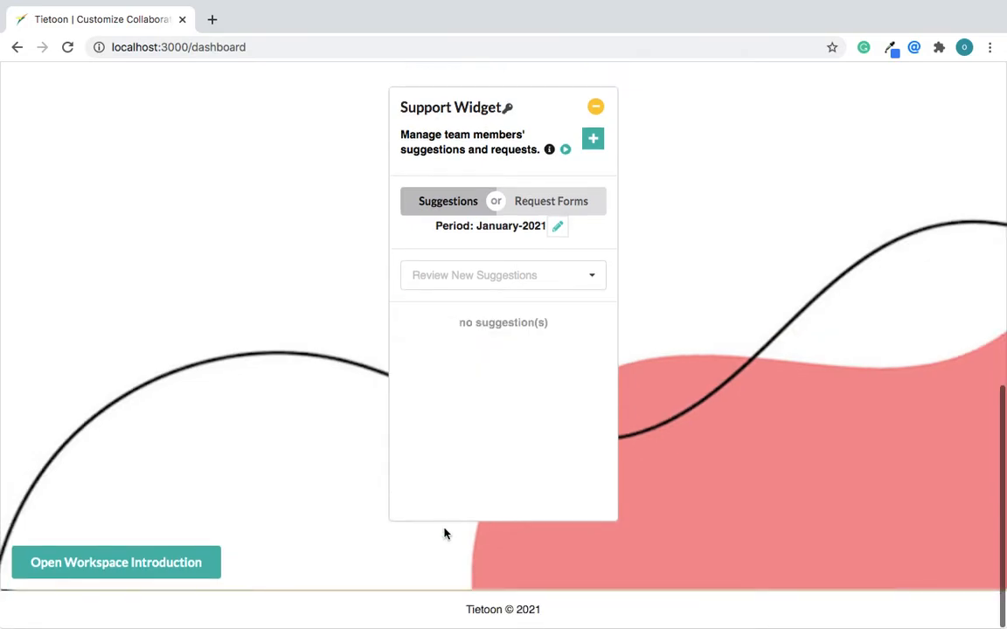
Browse through the approved suggestions and switch the review list to the declined suggestions.
left_click(475, 274)
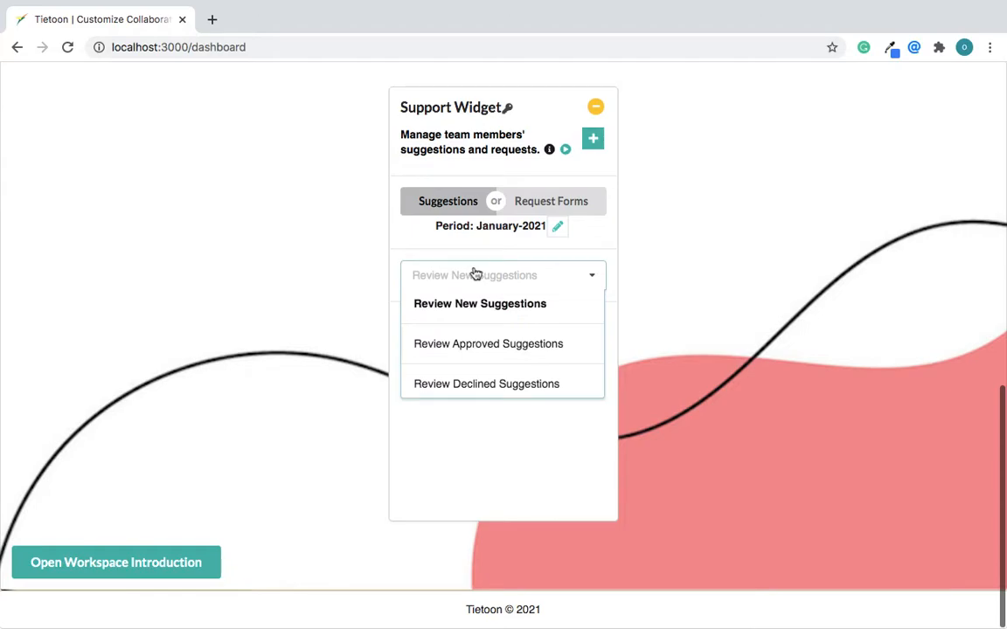
left_click(487, 351)
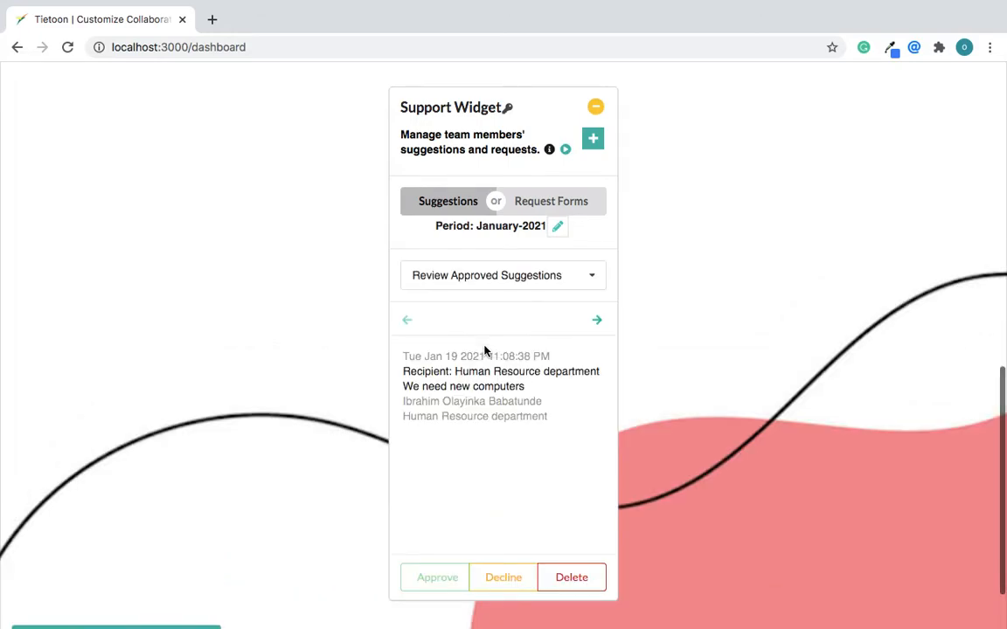
left_click(597, 320)
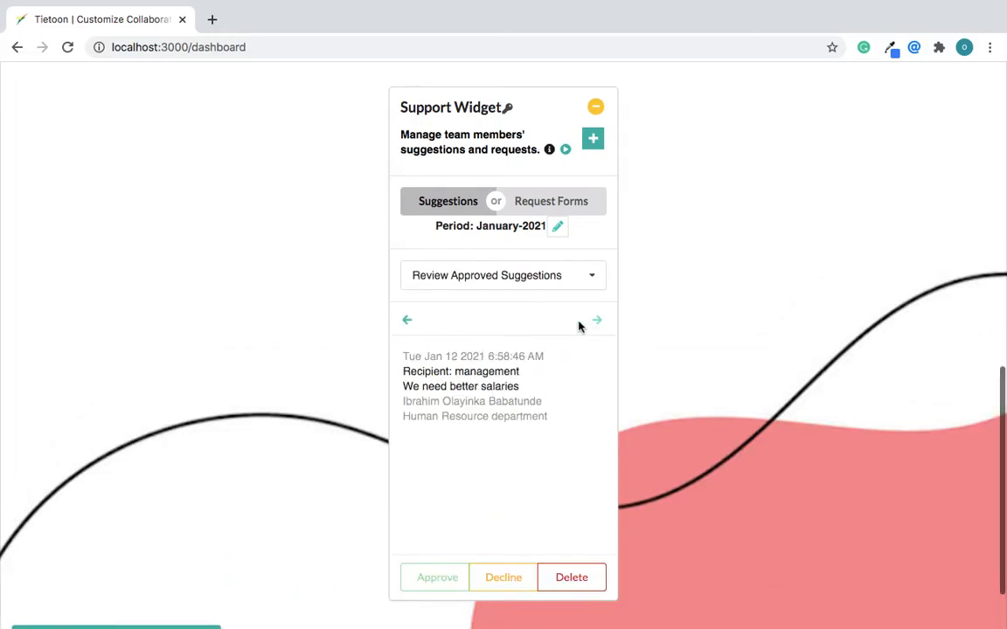
left_click(406, 321)
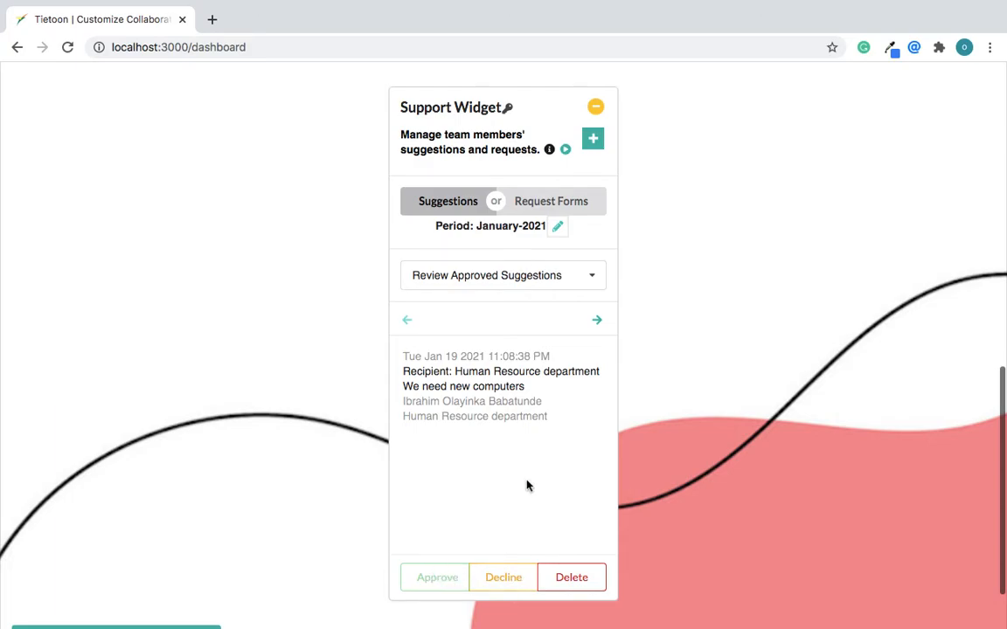
left_click(562, 278)
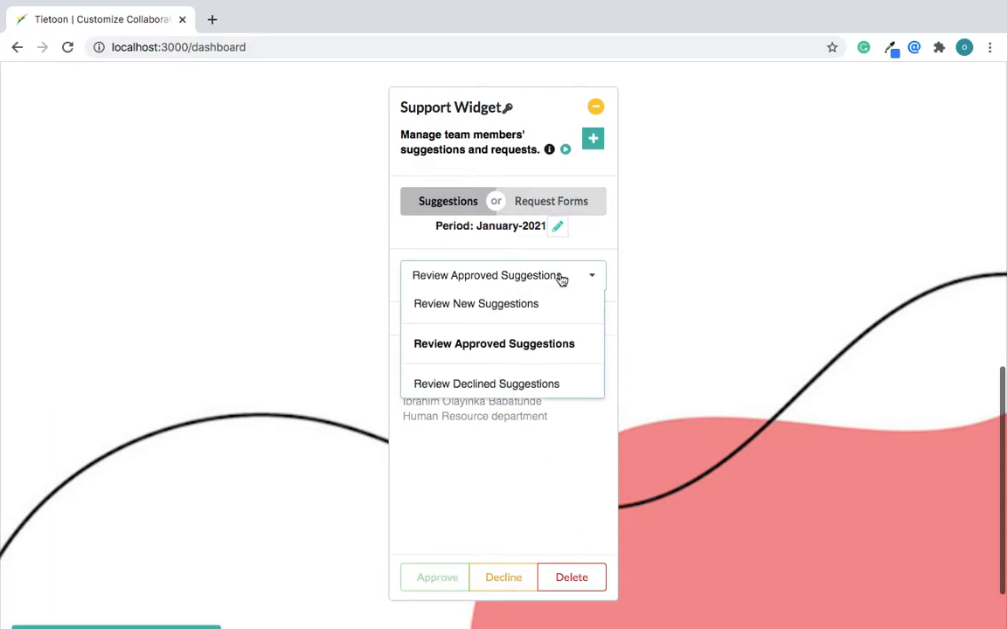
left_click(498, 386)
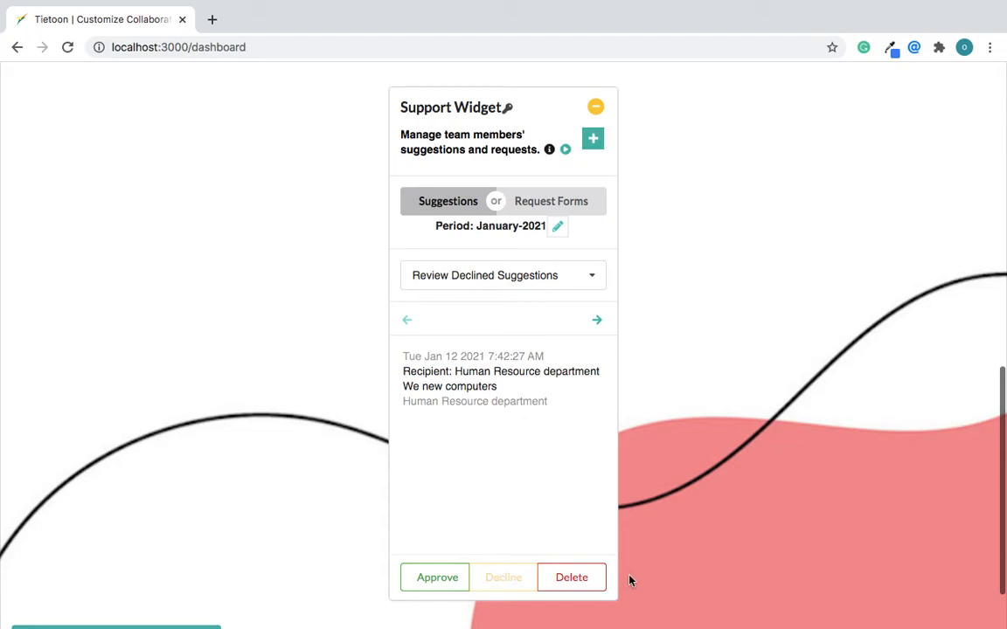
Change the suggestions period to February 2021 and update the declined suggestions list.
left_click(563, 227)
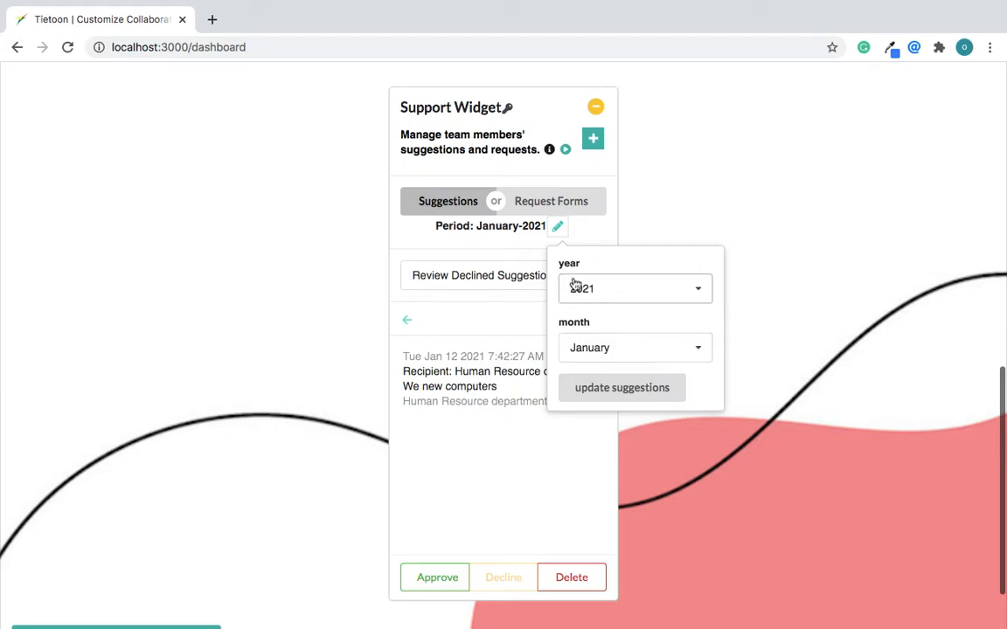
left_click(523, 255)
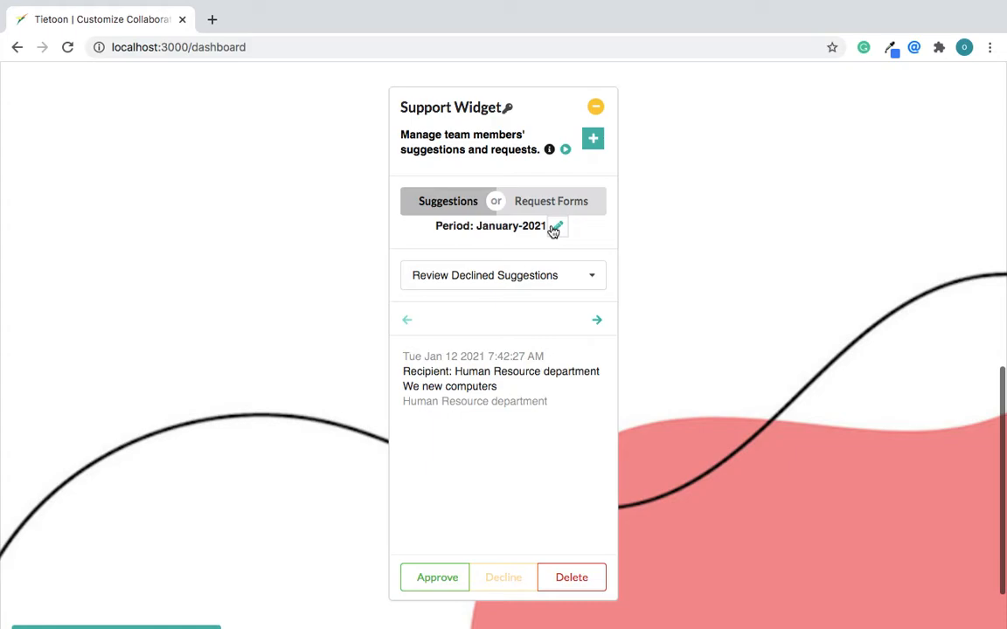
left_click(553, 230)
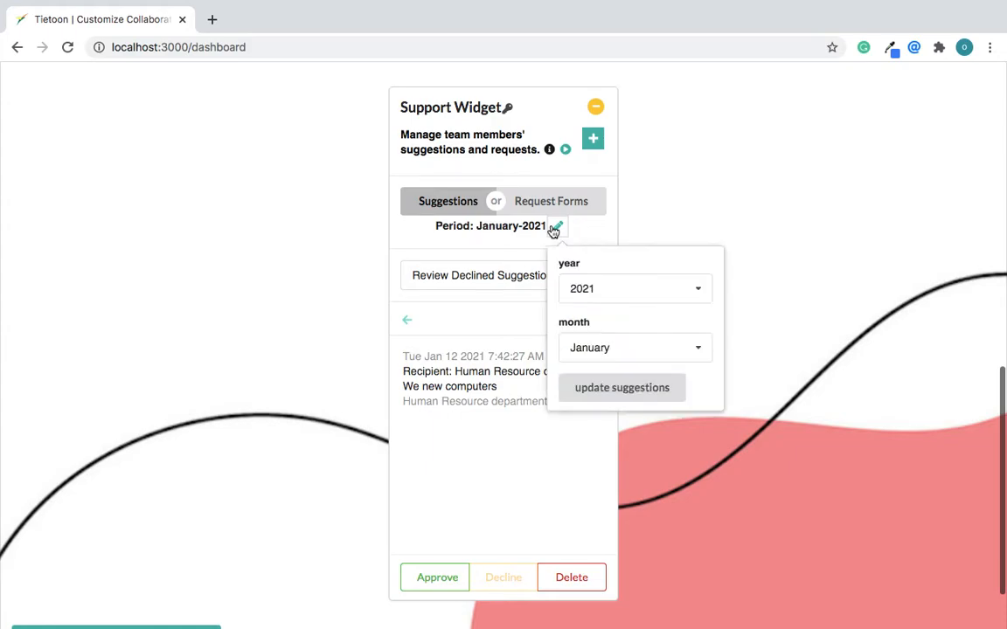
left_click(613, 349)
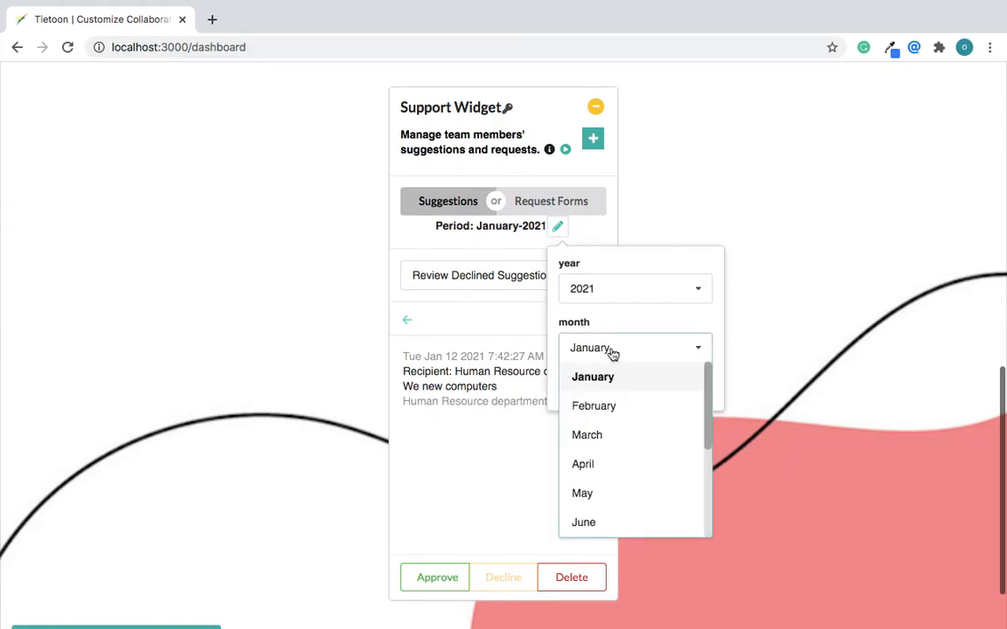
left_click(614, 406)
left_click(618, 387)
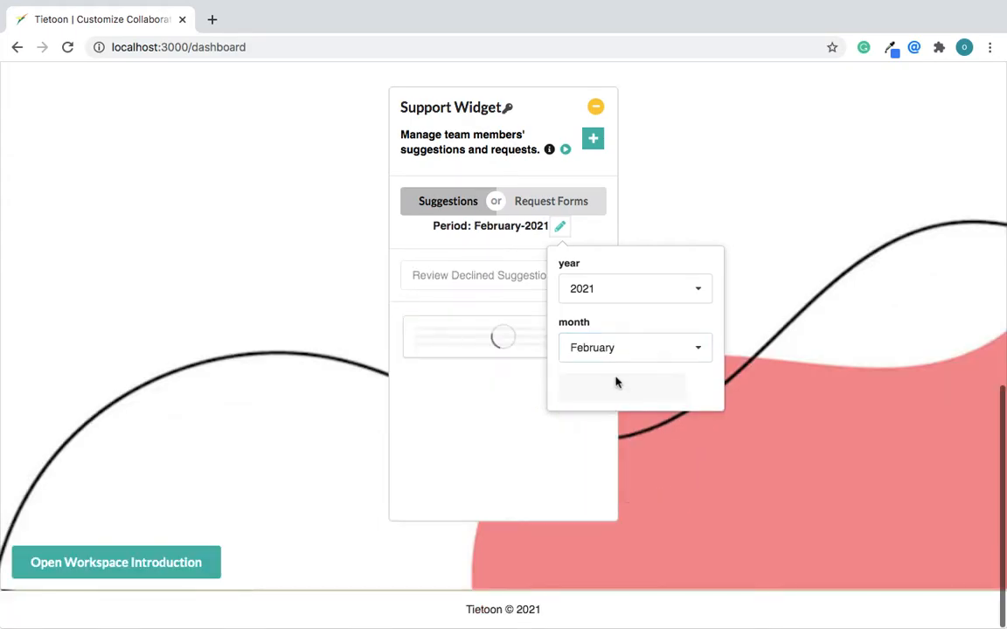
left_click(479, 323)
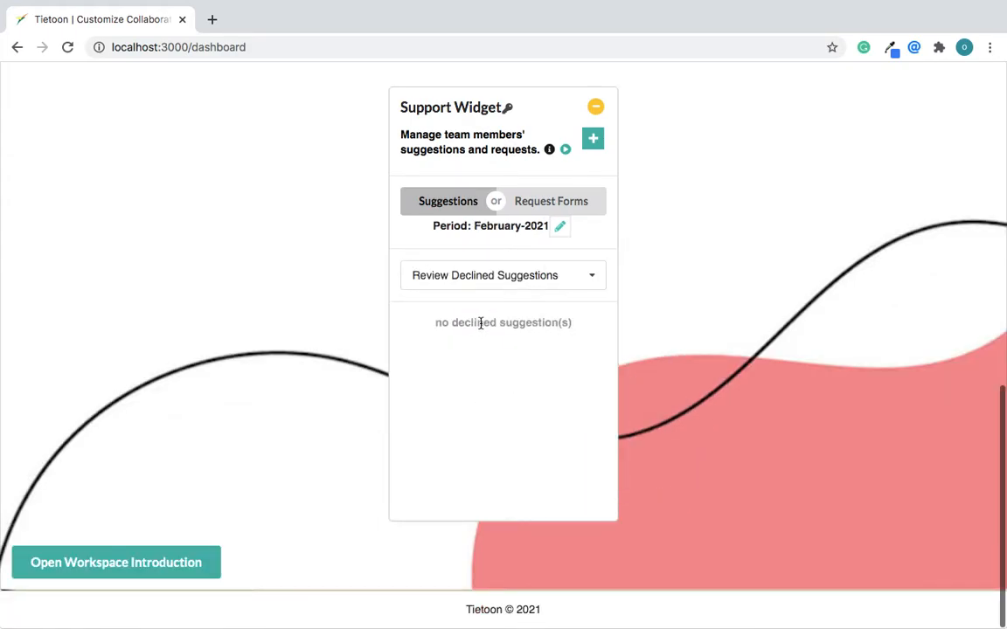
Set the suggestions period back to January 2021 and update the declined suggestions list.
left_click(559, 227)
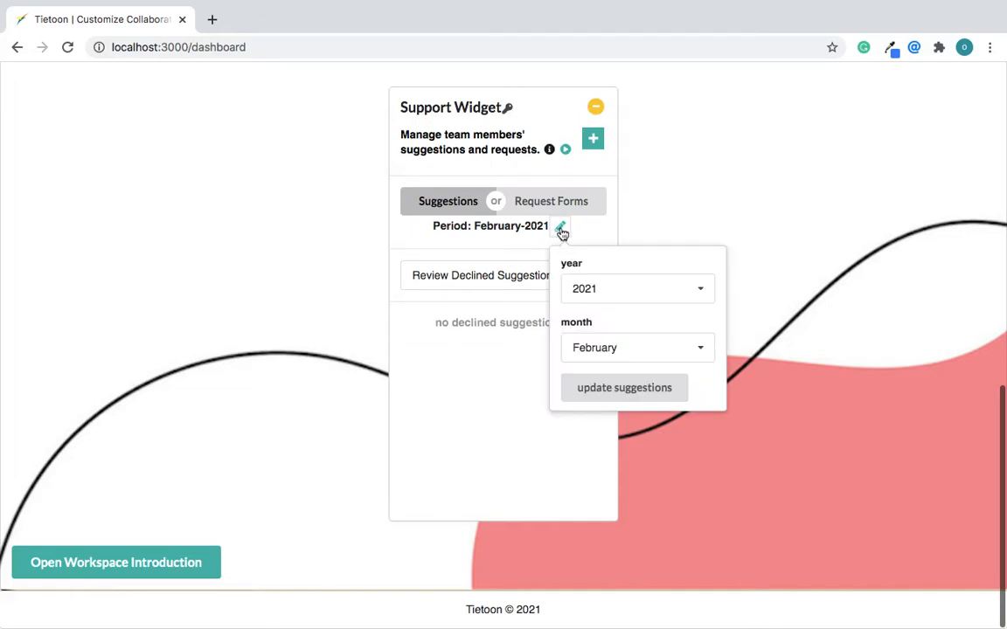
left_click(612, 354)
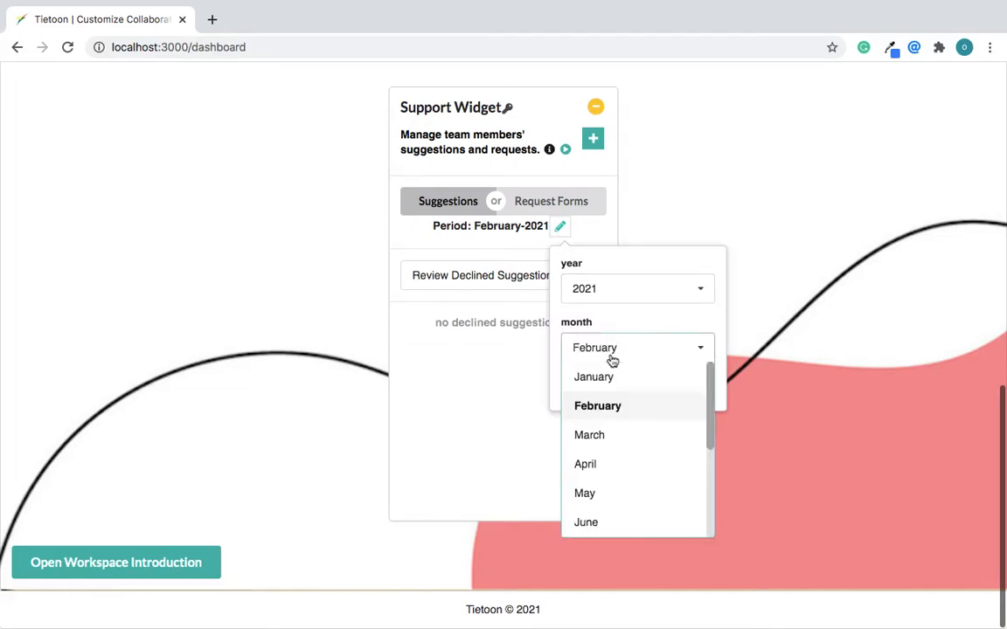
left_click(602, 379)
left_click(644, 386)
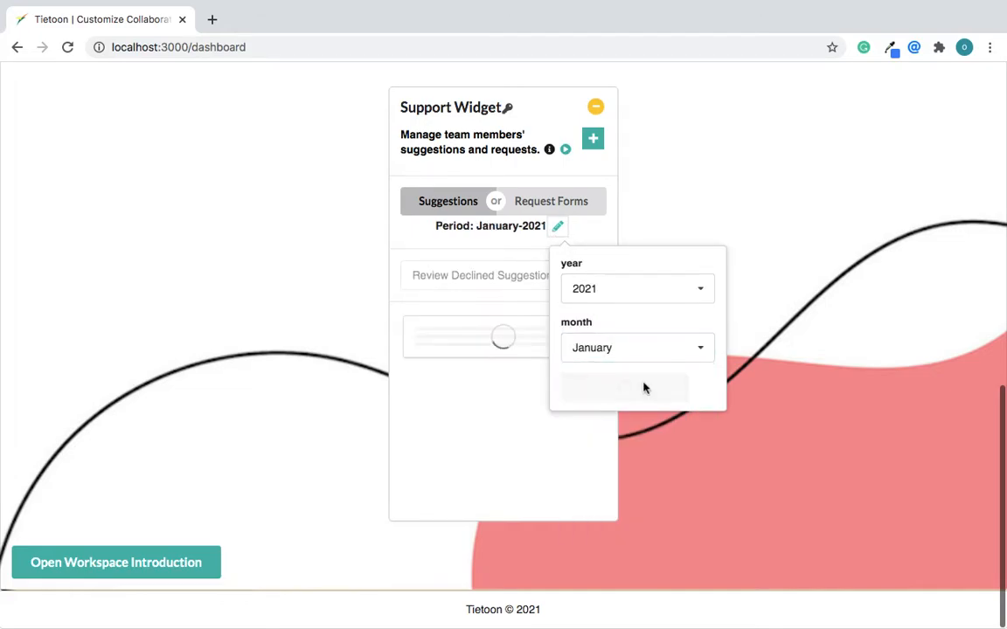
left_click(495, 404)
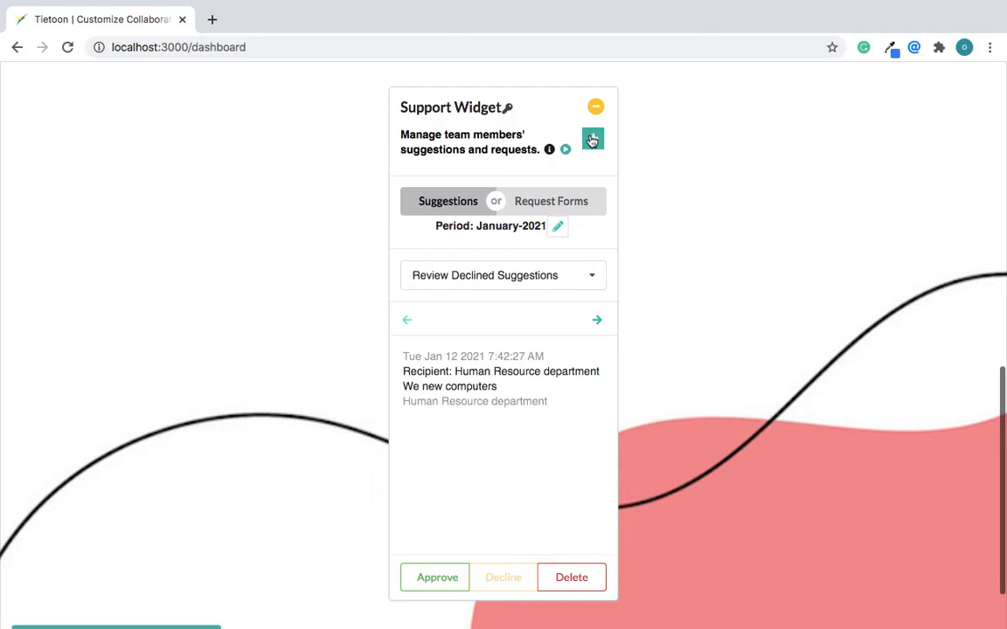
Start a new request form in the Support Widget and title it "Promotion Request Form".
left_click(592, 140)
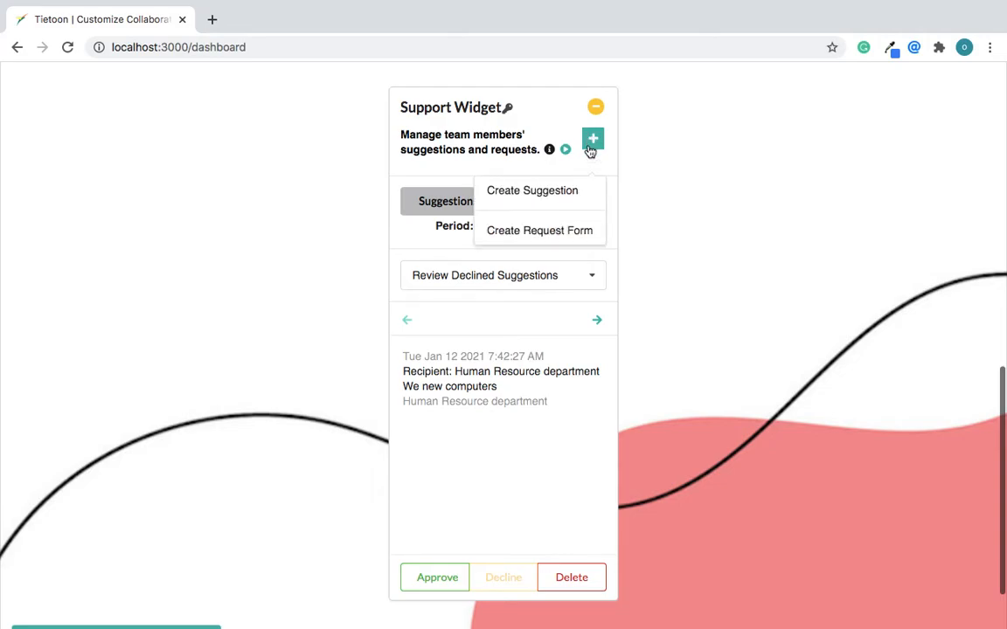
left_click(549, 229)
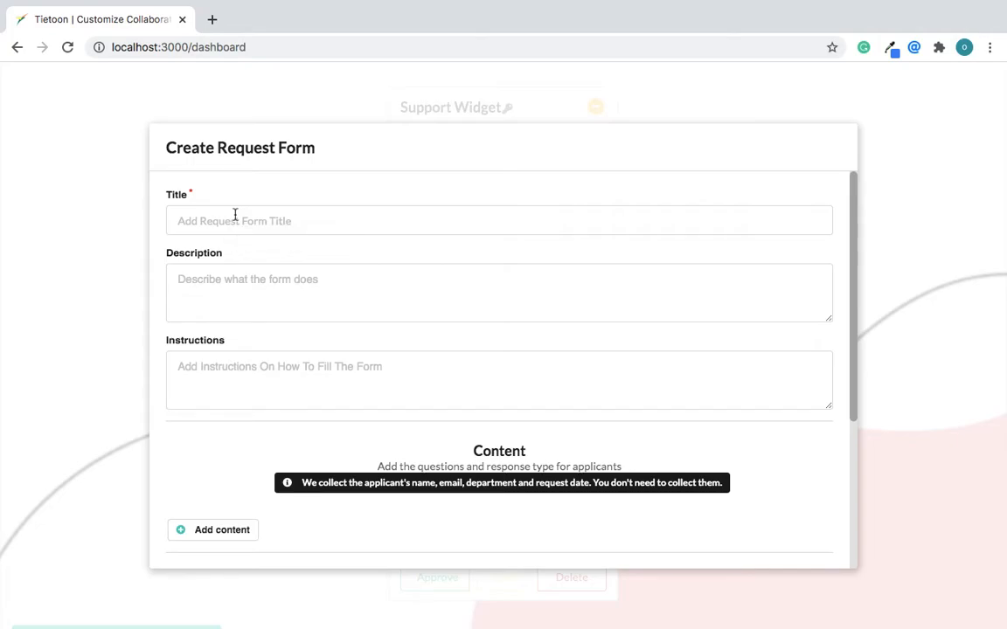
left_click(235, 215)
type("P")
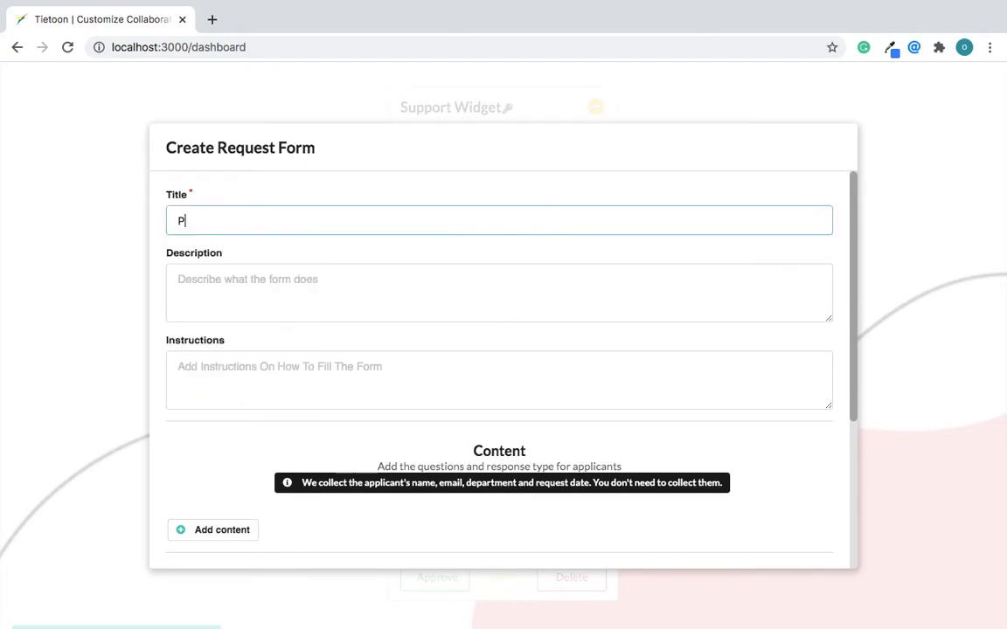
type("romotion Request ")
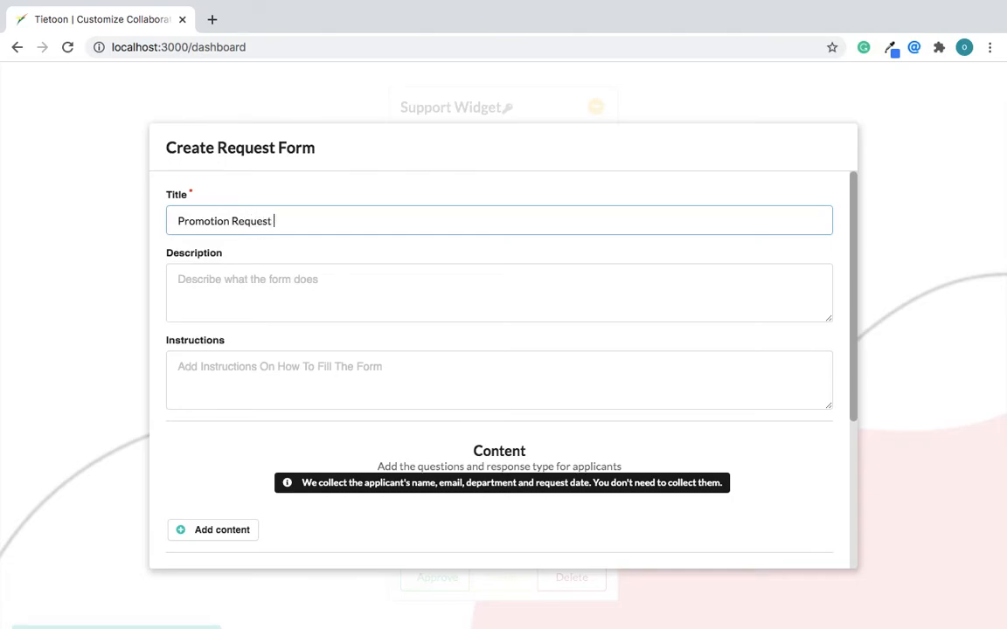
type("Form")
scroll(253, 373, "down", 5)
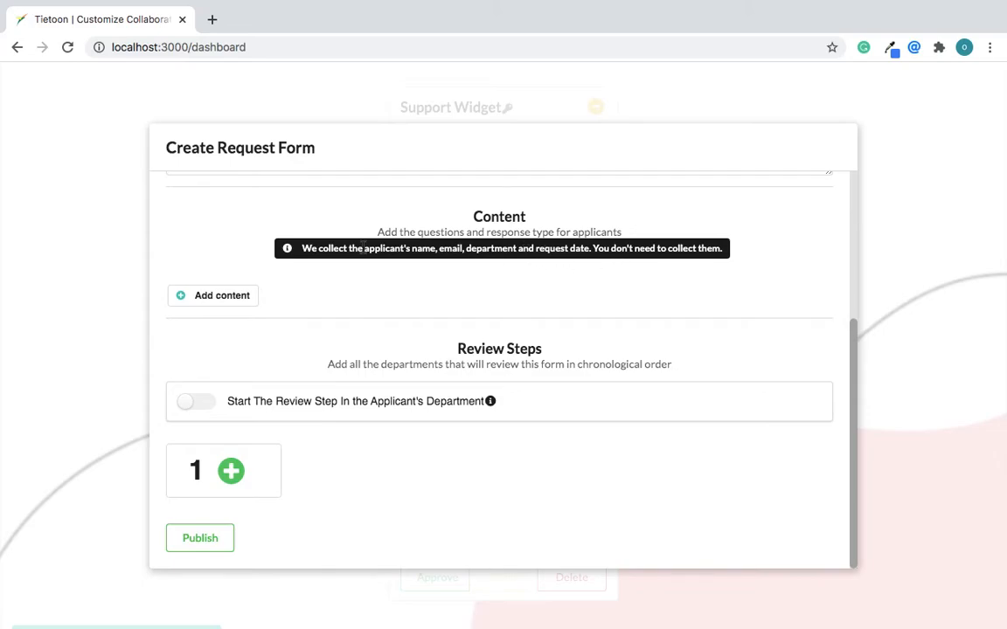
Add a content item to the form and enter "Position title" as its question.
left_click(222, 297)
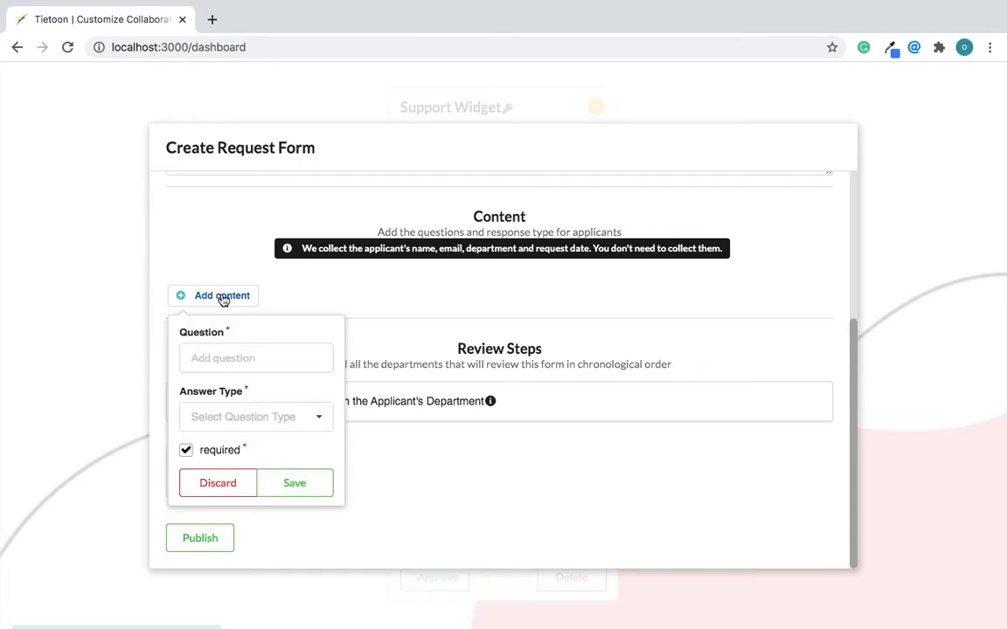
left_click(237, 356)
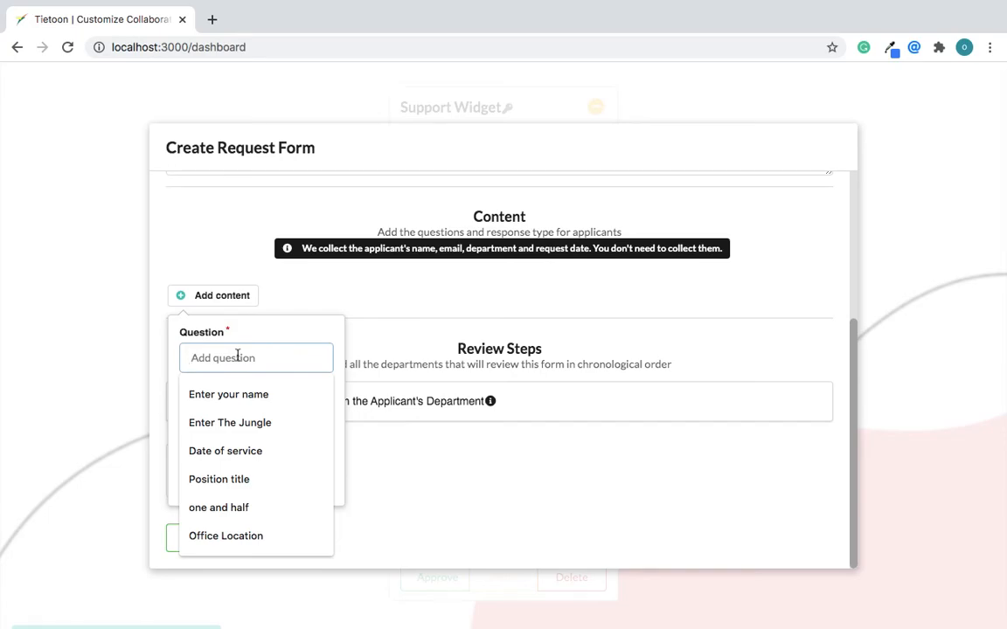
scroll(332, 292, "up", 4)
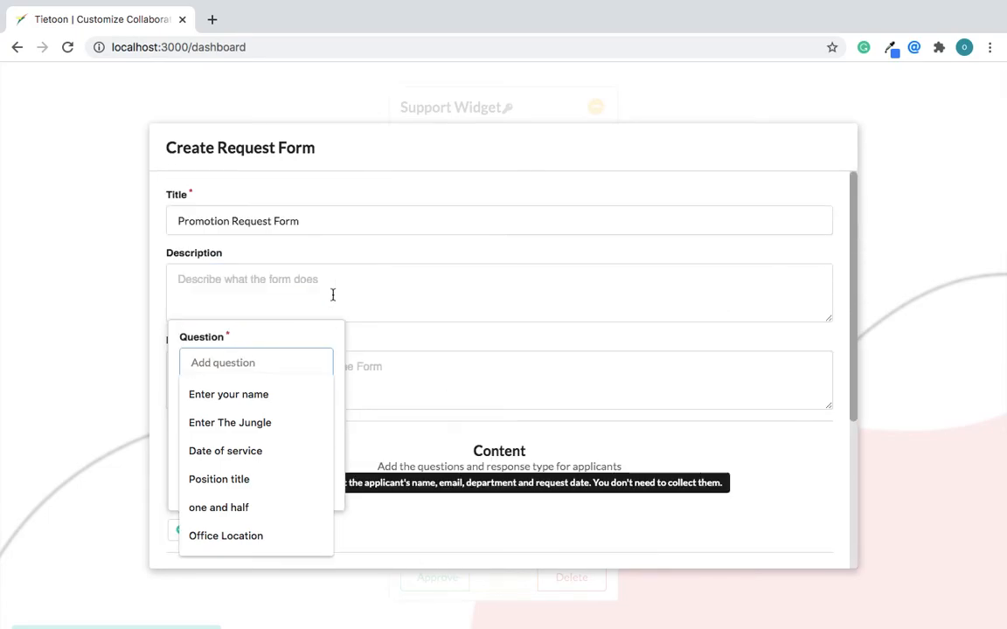
scroll(334, 300, "down", 1)
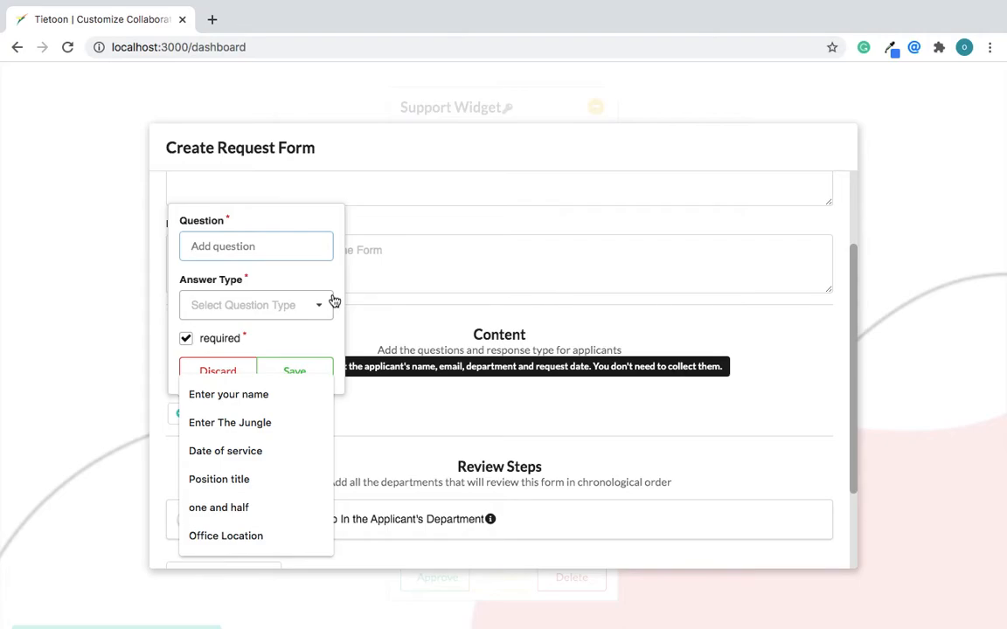
type("Po")
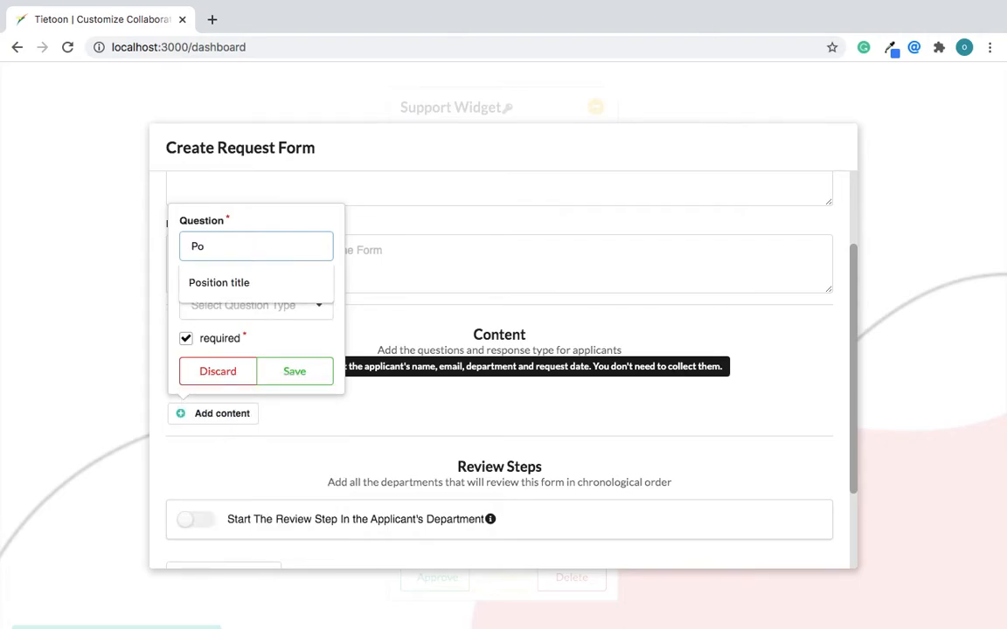
left_click(262, 287)
Set the answer type of the "Position title" question to Short Text and save it as a required question.
left_click(265, 304)
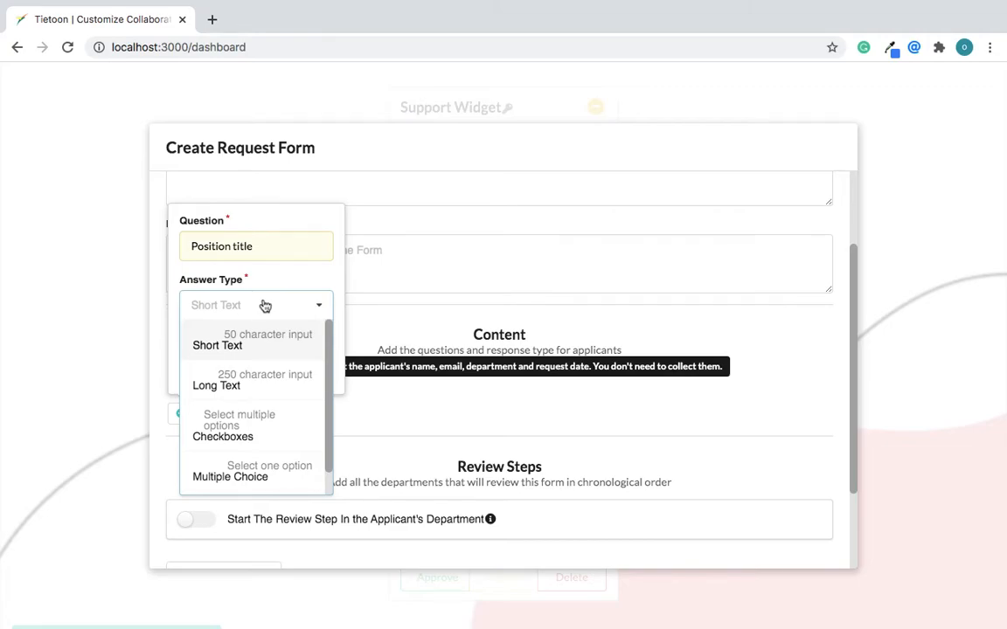
scroll(259, 379, "down", 1)
scroll(258, 379, "up", 1)
scroll(277, 398, "down", 1)
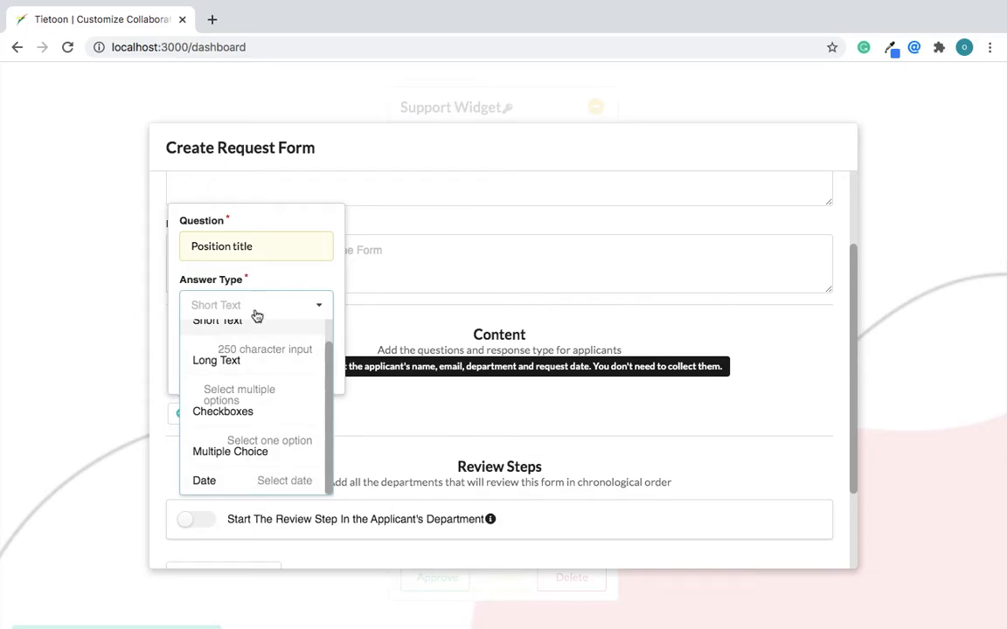
scroll(262, 341, "up", 1)
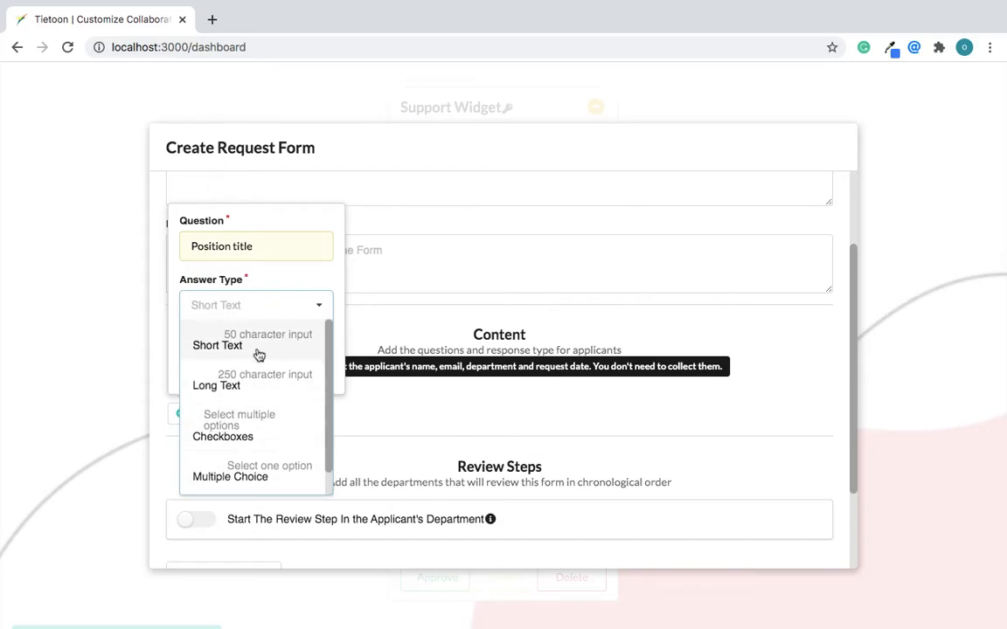
left_click(259, 350)
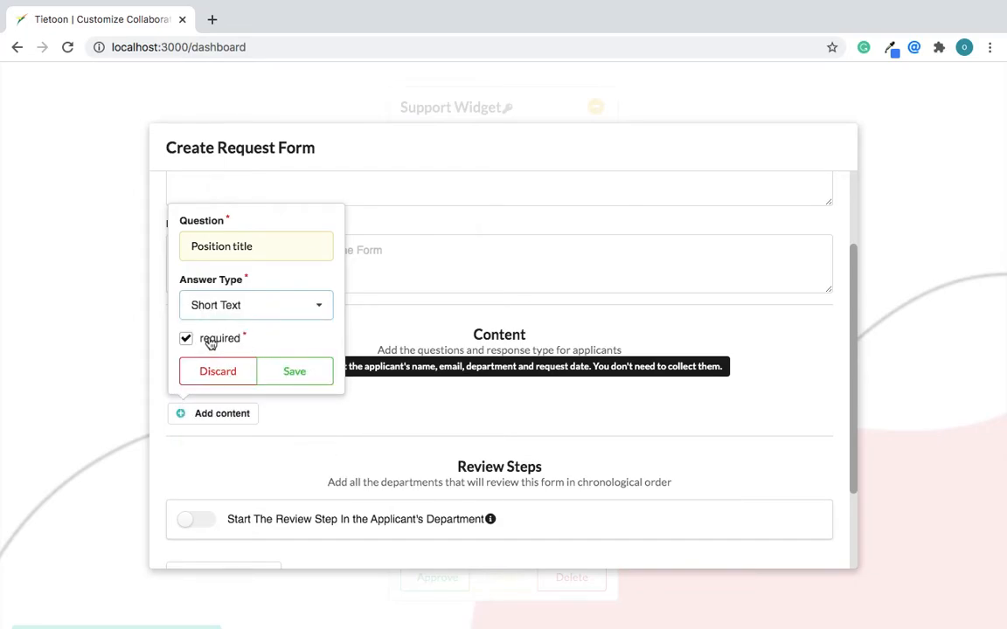
left_click(310, 374)
scroll(310, 367, "down", 2)
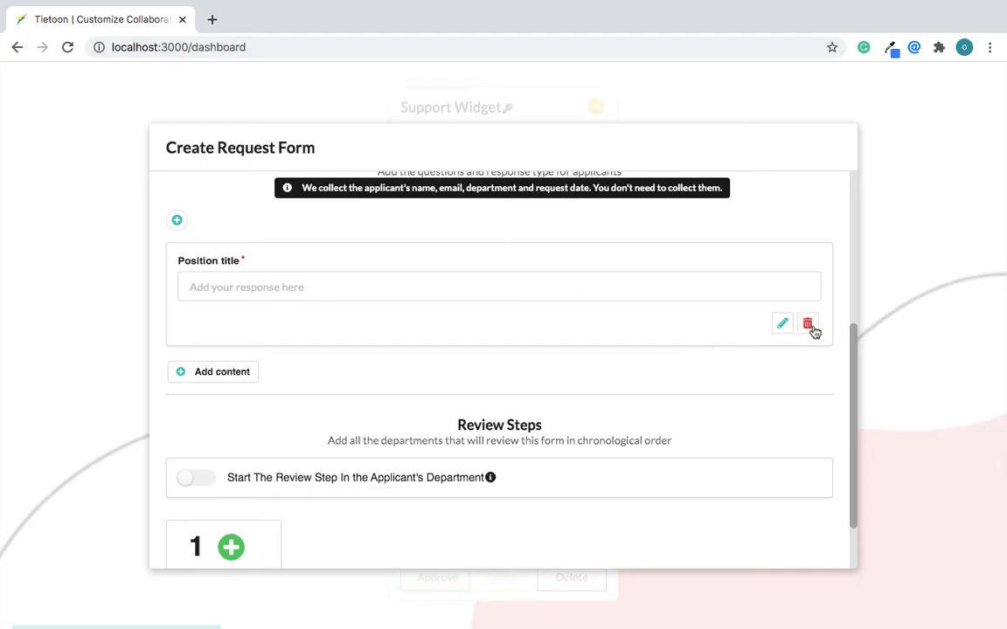
Add a required question "What can you offer" with the Long Text answer type and save it.
left_click(237, 378)
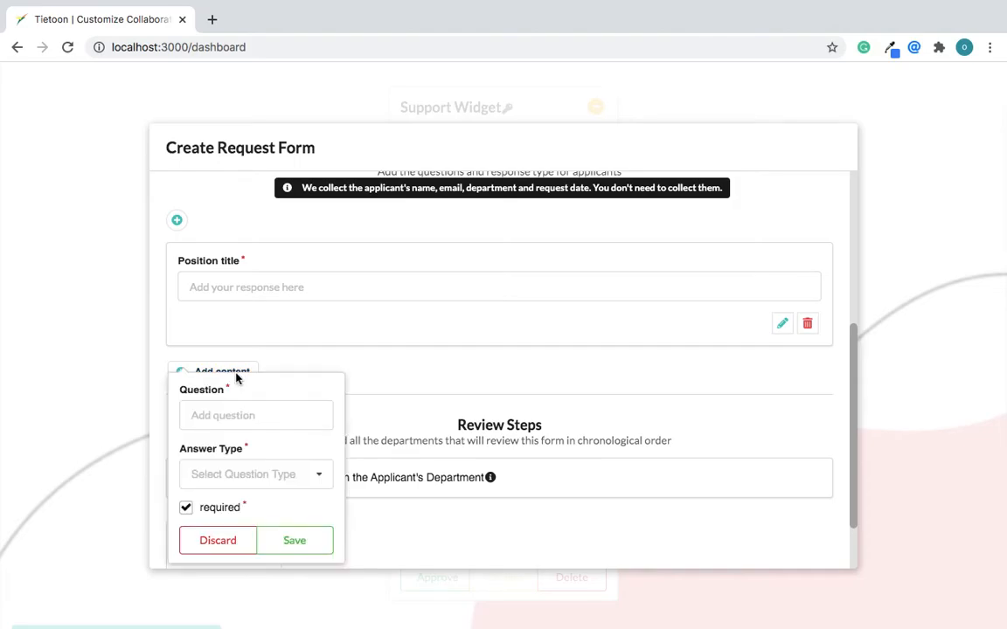
left_click(236, 417)
type("W")
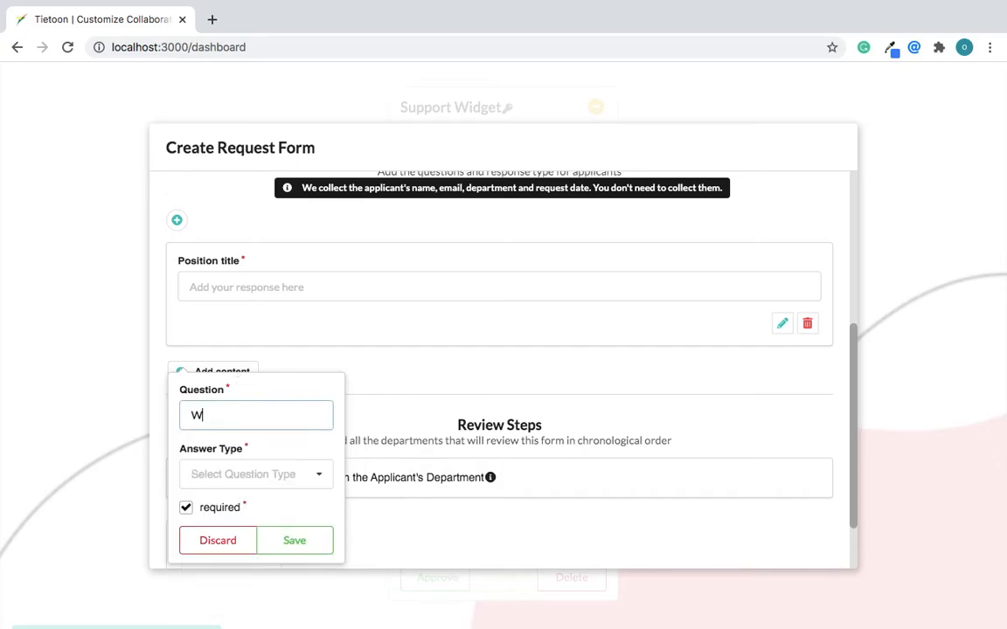
type("hat")
type("a")
key("BackSpace")
type("can you offer")
left_click(242, 472)
left_click(260, 349)
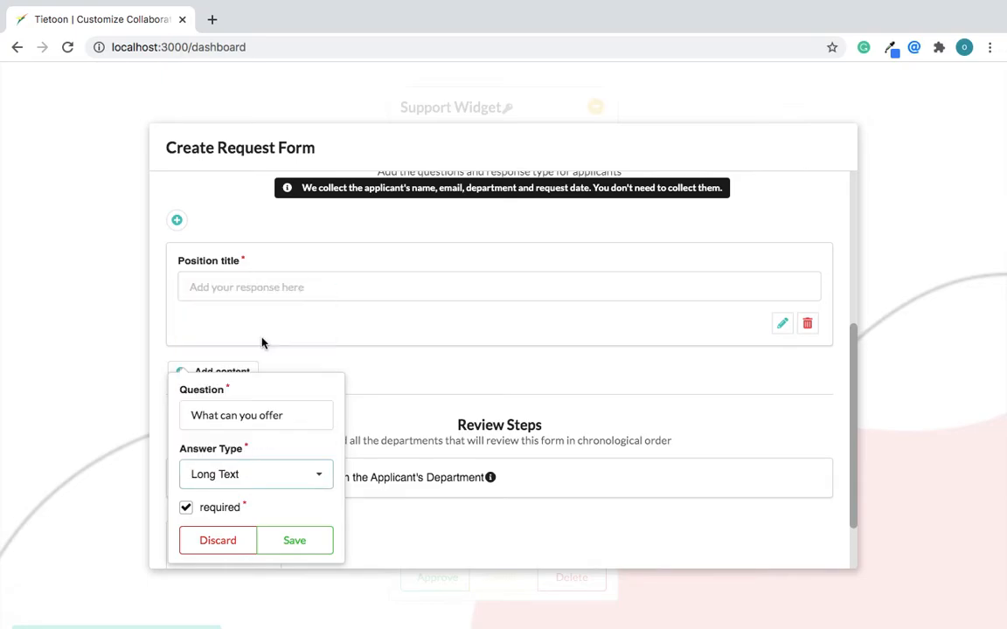
left_click(293, 542)
scroll(398, 389, "down", 3)
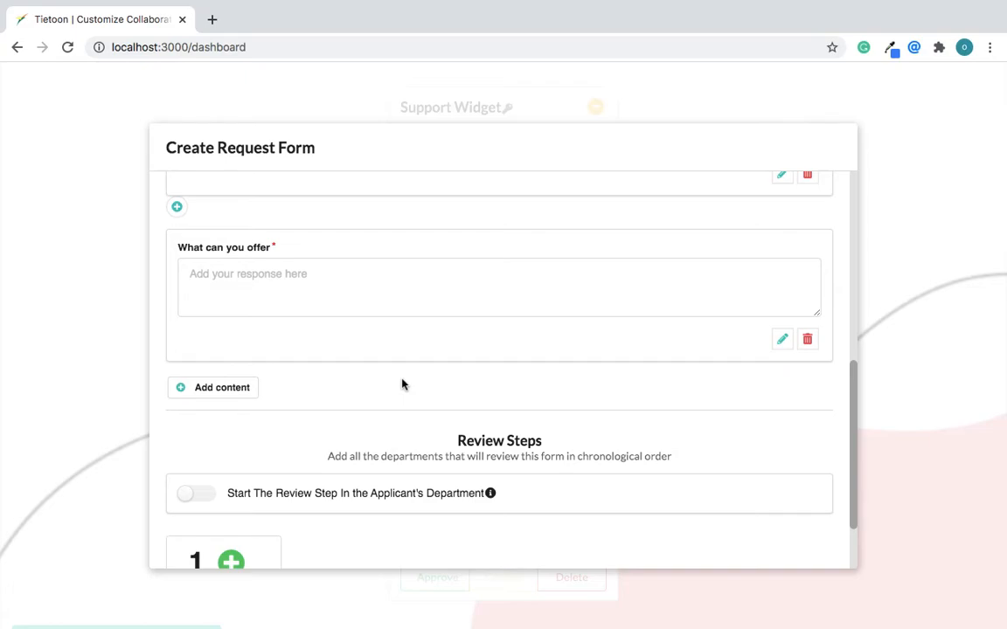
Add another content item below the existing questions and enter "Are you qualified for this position" as its question.
left_click(221, 388)
left_click(259, 220)
type("Are y")
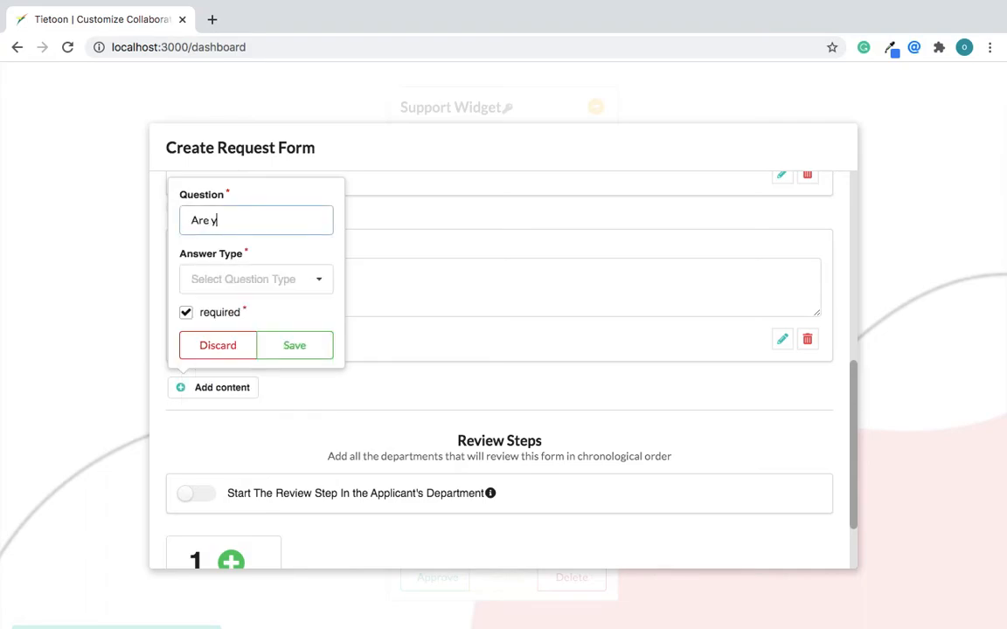
type("ou qu")
key("BackSpace")
key("BackSpace")
type("qui")
type("ified")
right_click(249, 220)
left_click(295, 224)
type("for this position")
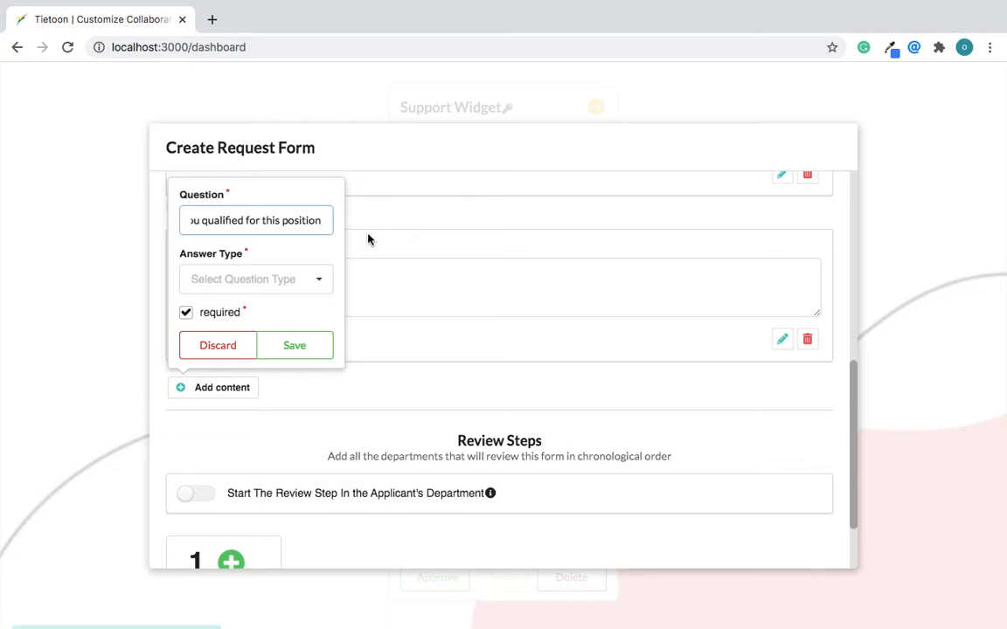
Make the qualification question Multiple Choice with the options True and False, and save it as required.
left_click(310, 287)
scroll(267, 400, "down", 1)
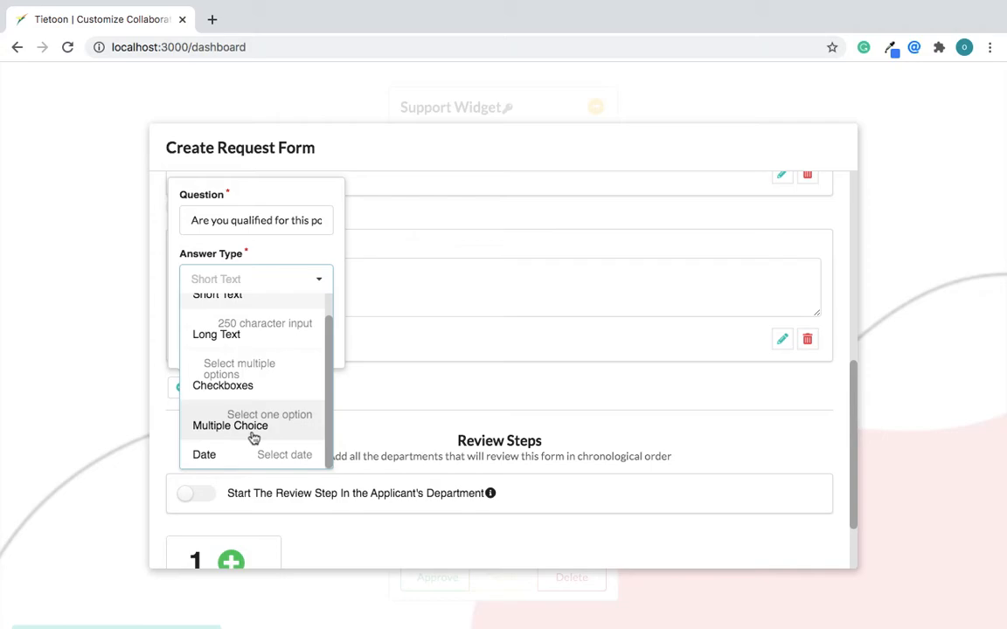
left_click(253, 428)
left_click(260, 360)
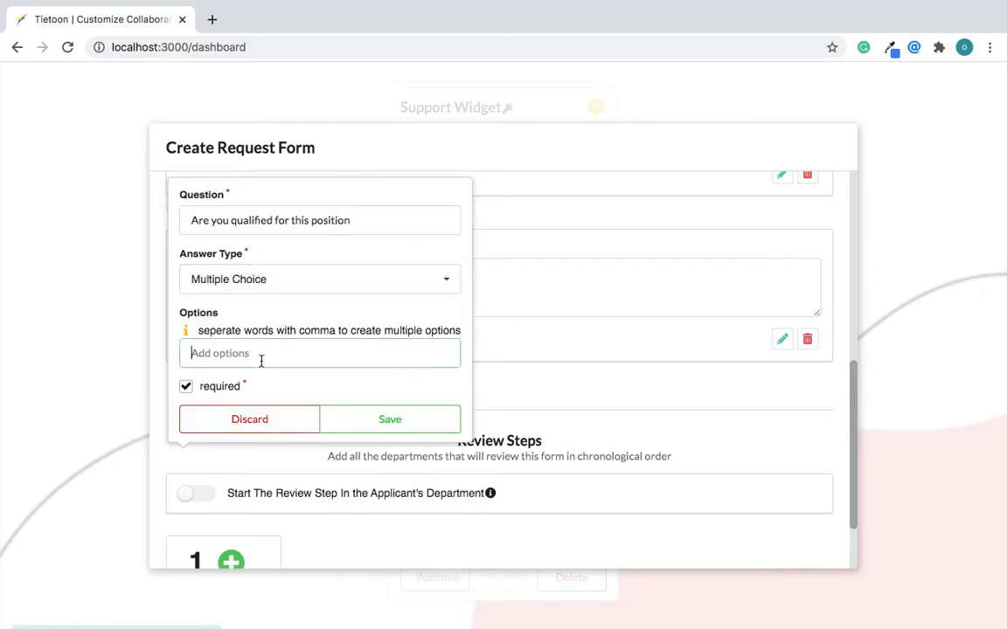
type("Tr")
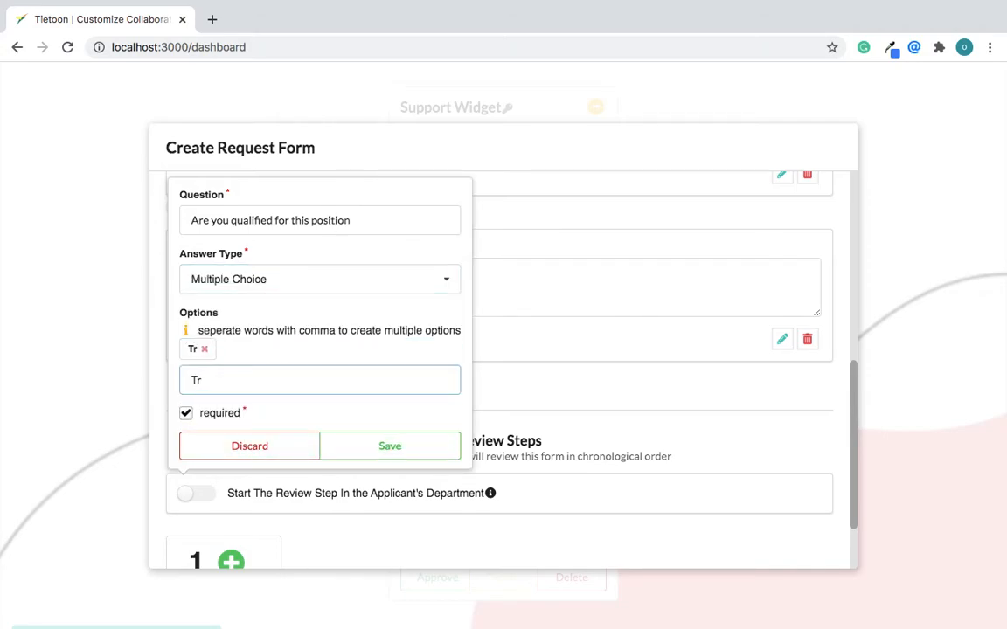
type("ue, fals")
key("BackSpace")
key("BackSpace")
key("BackSpace")
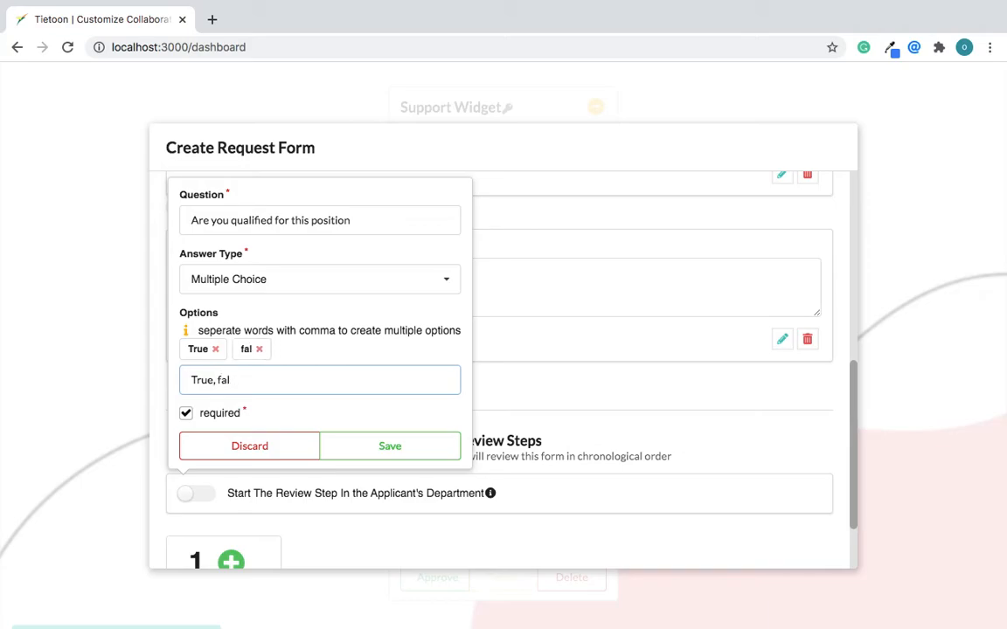
key("BackSpace")
type("False")
left_click(390, 446)
scroll(458, 436, "down", 2)
Test the qualification question's answer list by choosing True and then False, and look over the added questions.
left_click(496, 354)
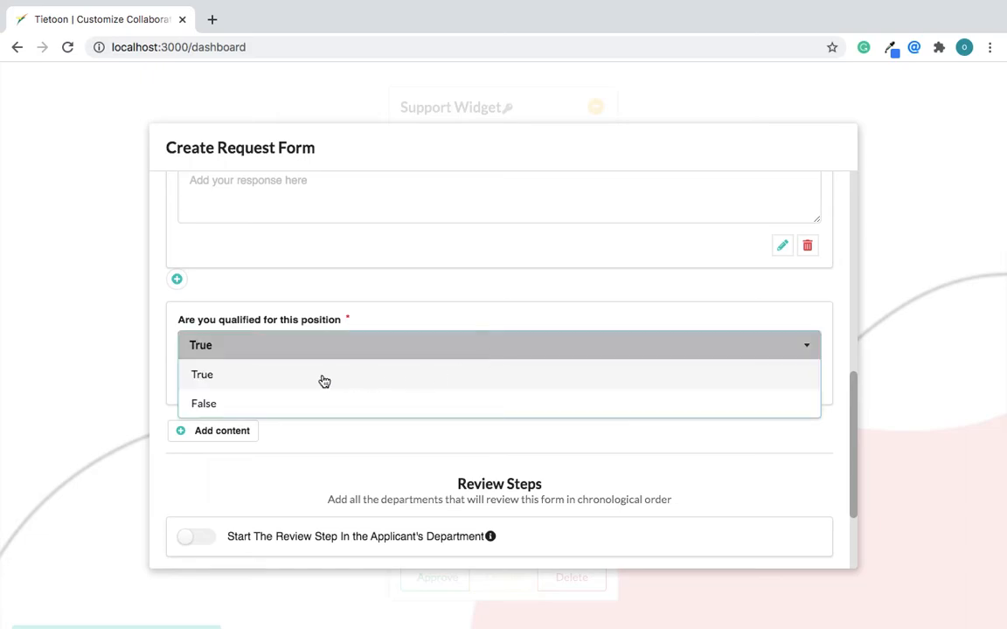
left_click(317, 376)
left_click(317, 361)
left_click(301, 403)
scroll(326, 402, "up", 2)
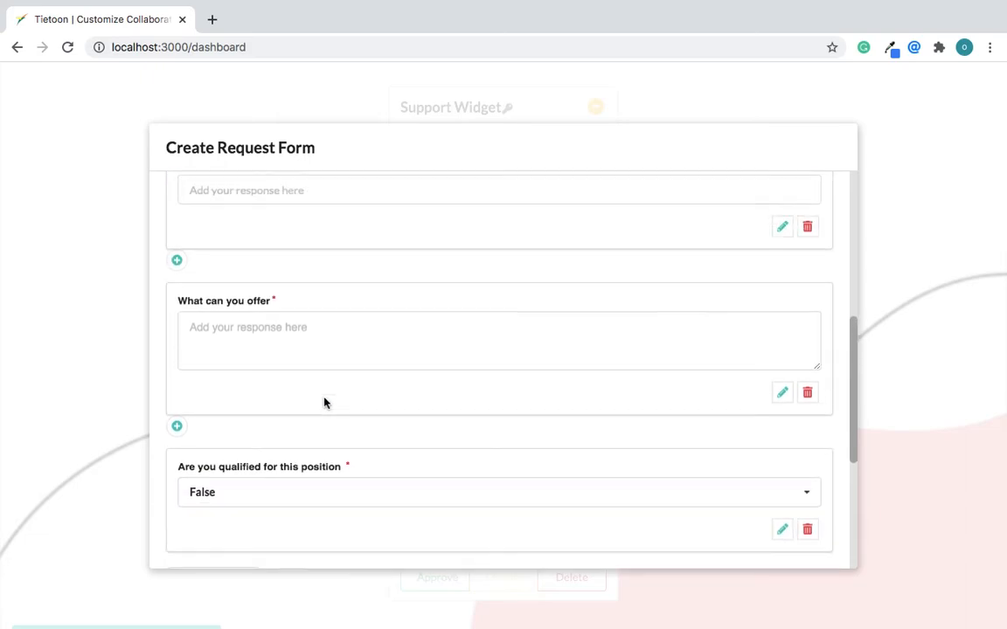
Start the review in the applicant's department and add Human Resource as the first review department.
scroll(326, 402, "down", 4)
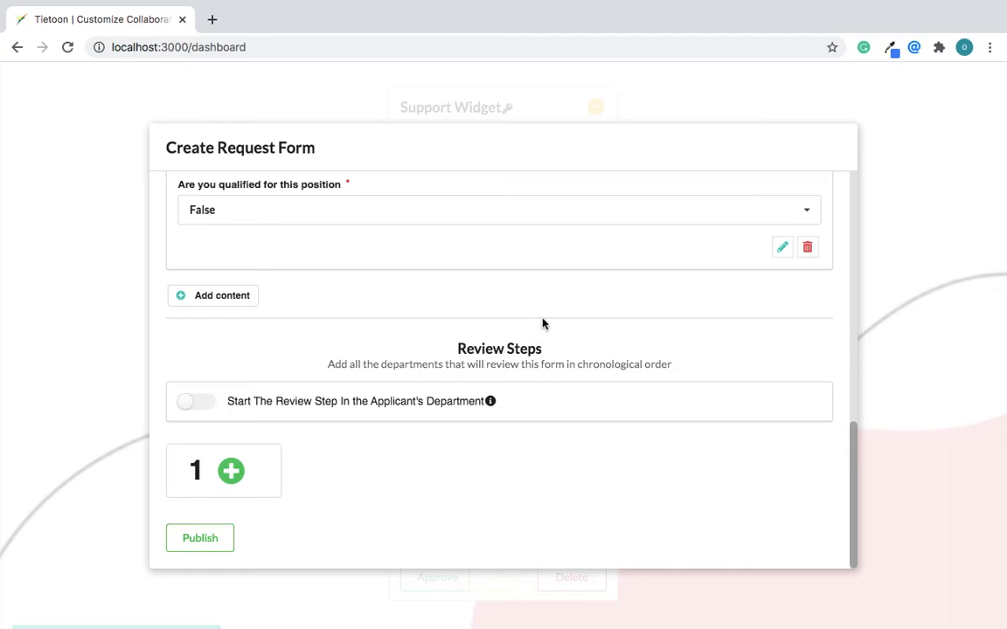
left_click(215, 407)
left_click(231, 473)
scroll(233, 479, "down", 1)
left_click(354, 402)
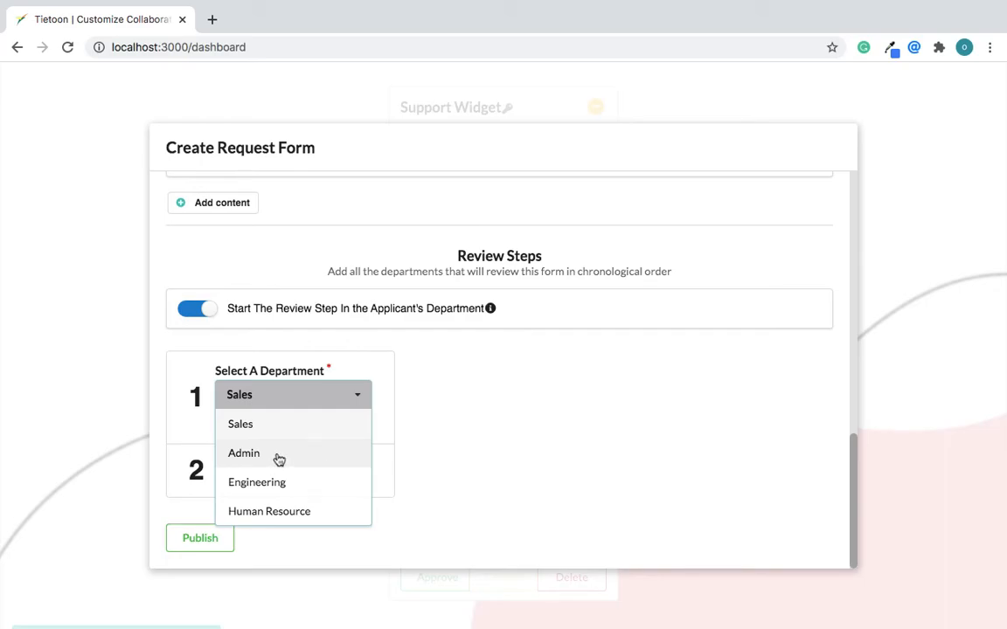
left_click(279, 512)
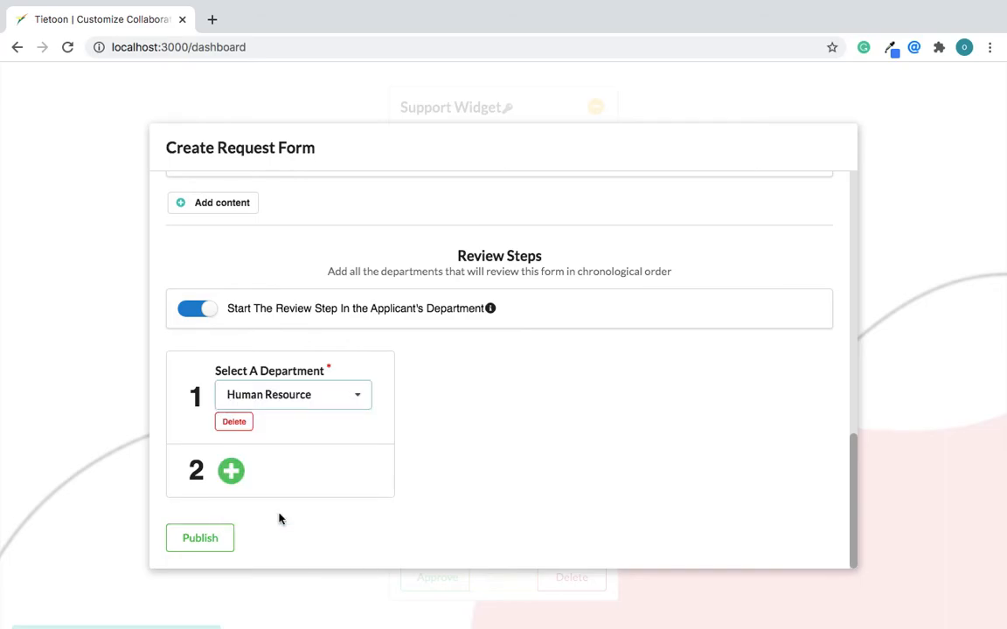
Add a second review step and assign it to the Admin department.
left_click(231, 471)
scroll(376, 456, "down", 1)
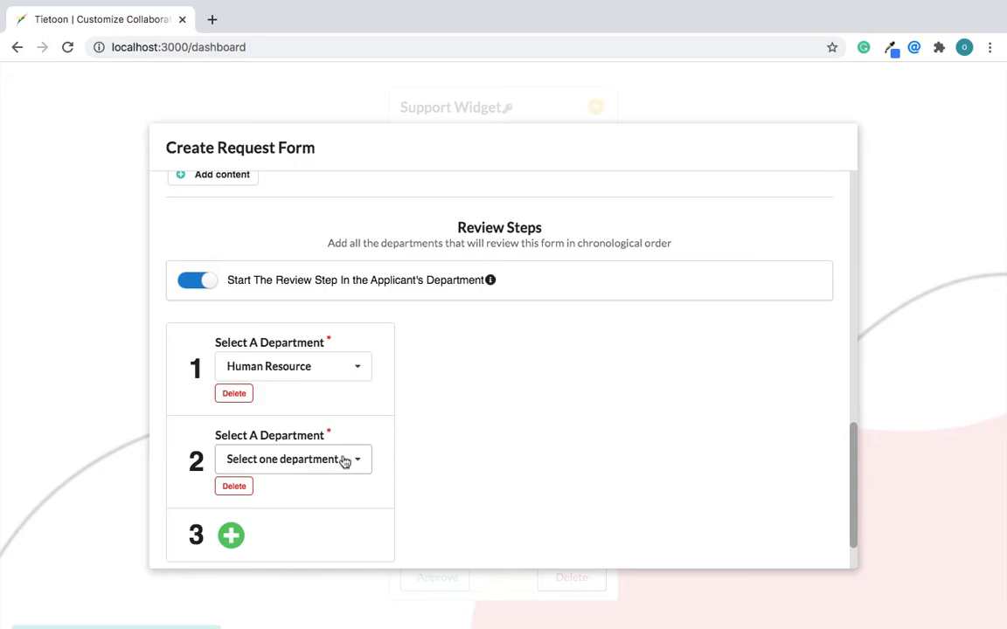
left_click(344, 461)
scroll(312, 512, "down", 2)
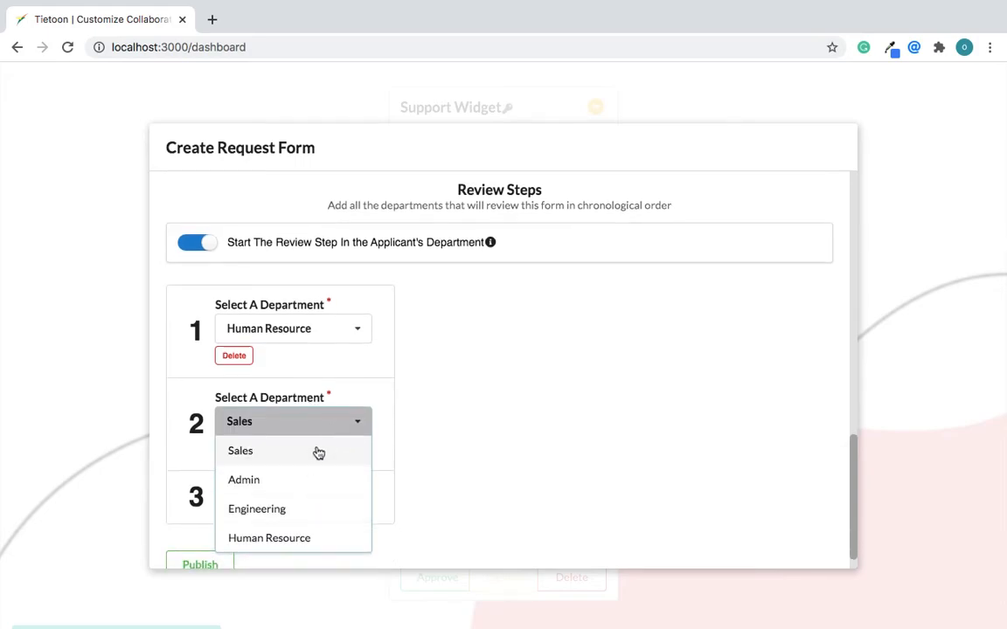
left_click(300, 482)
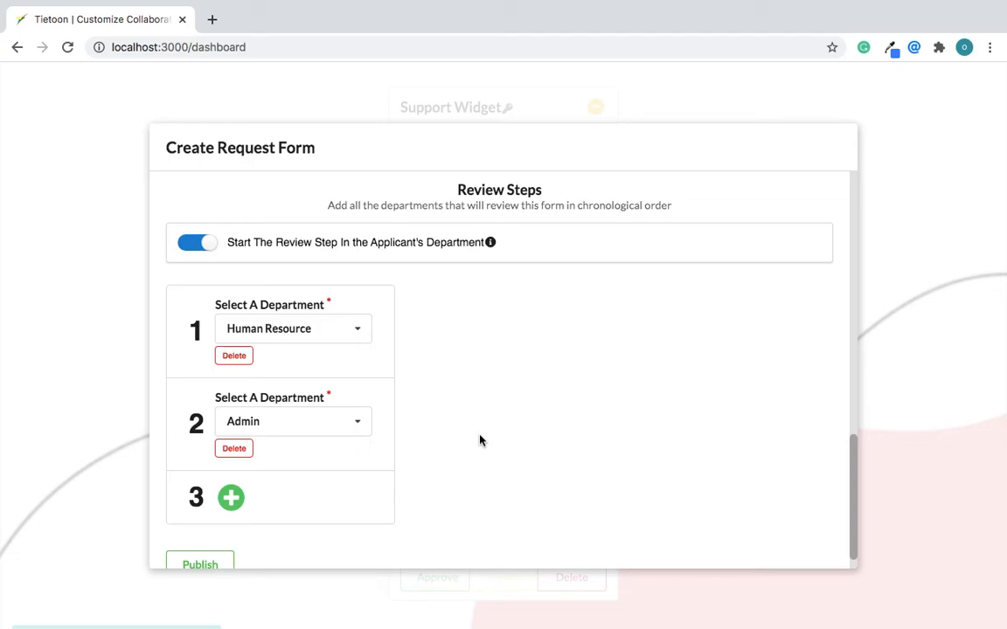
Turn the option to start the review in the applicant's department off and back on.
left_click(192, 242)
left_click(204, 247)
Publish the Promotion Request Form and close the form creation dialog.
scroll(378, 419, "down", 1)
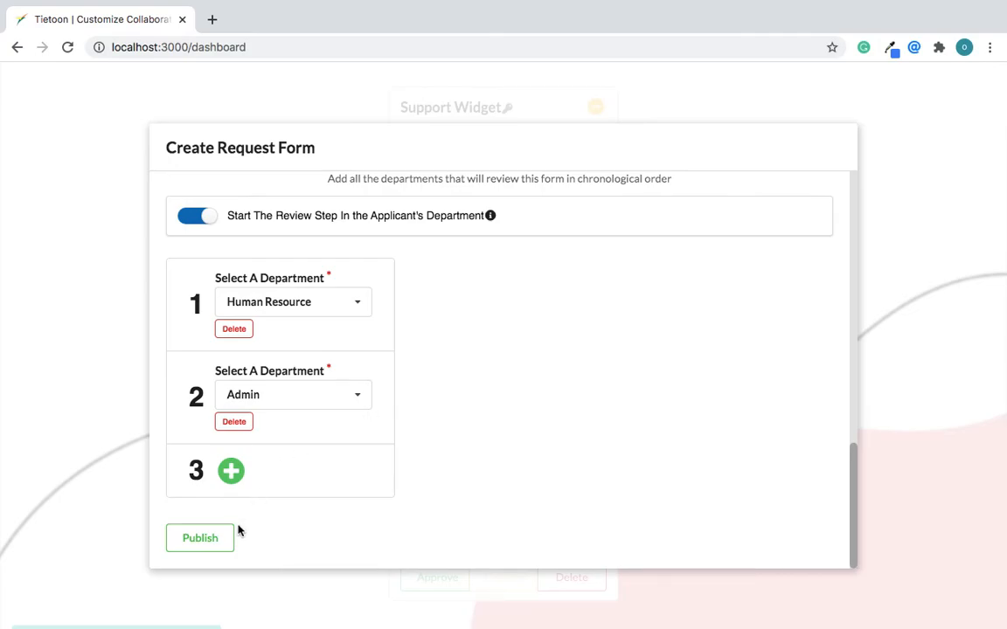
left_click(214, 542)
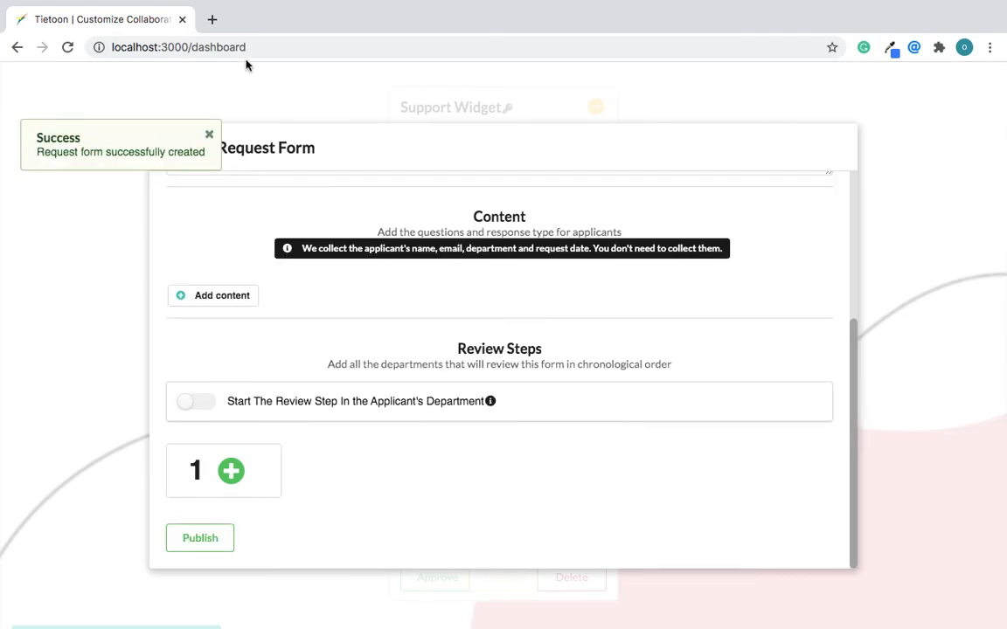
left_click(209, 138)
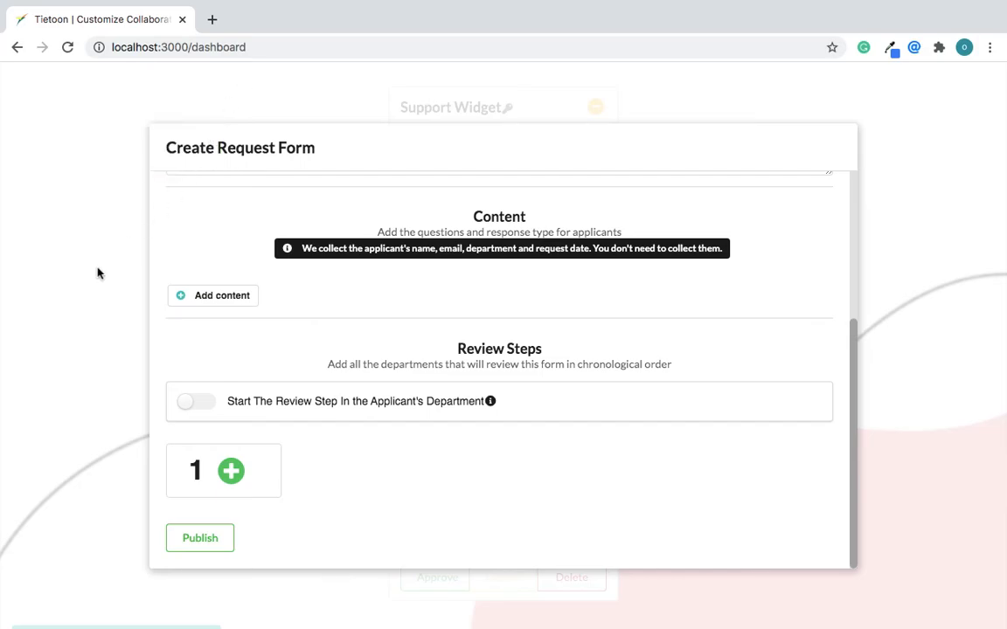
left_click(63, 316)
Switch the Support Widget from suggestions to request forms and list the forms available to fill.
scroll(63, 316, "down", 1)
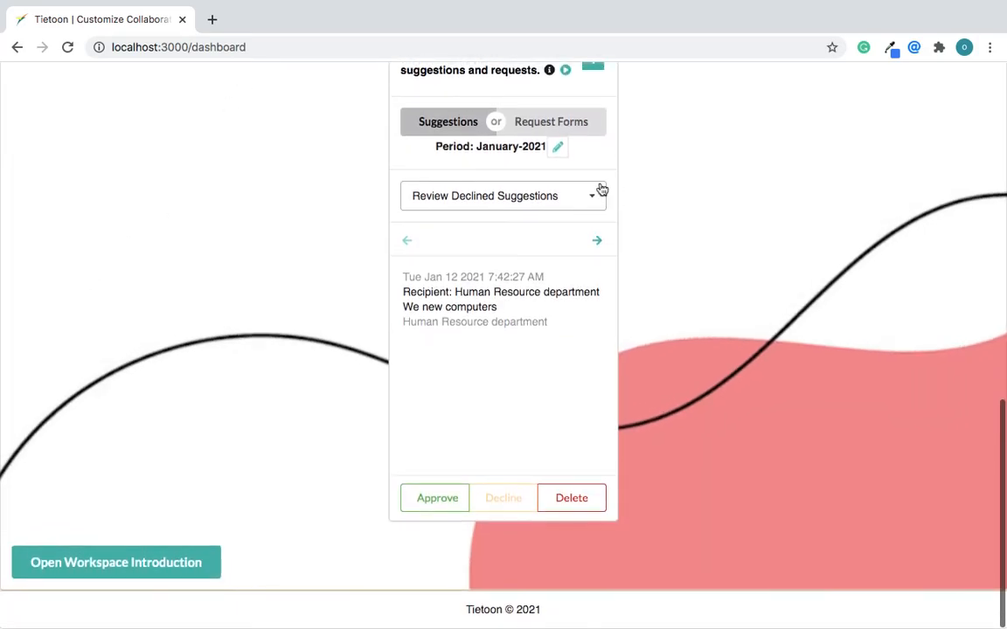
scroll(600, 189, "up", 1)
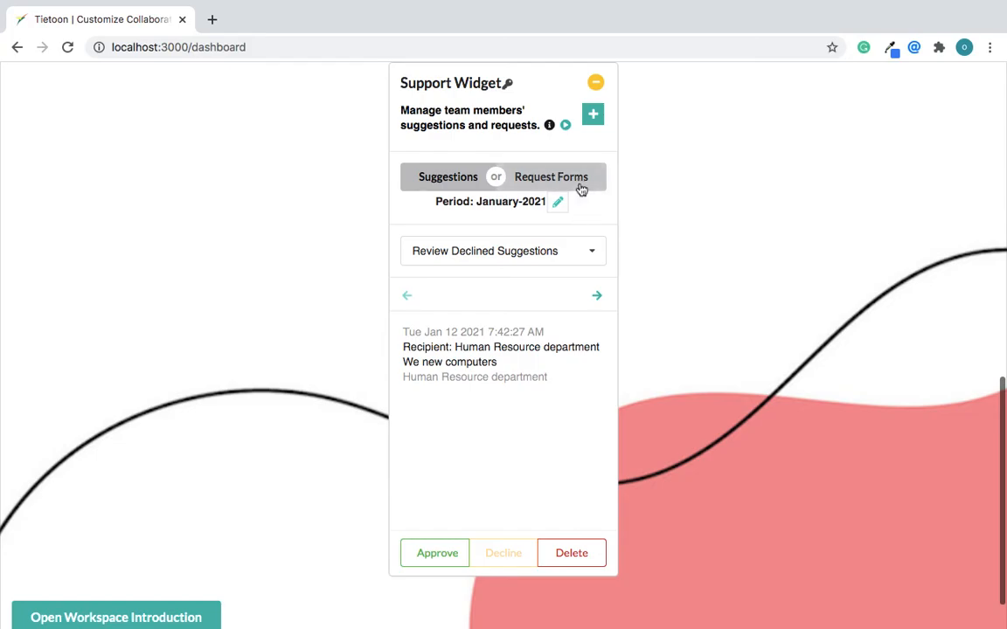
left_click(580, 184)
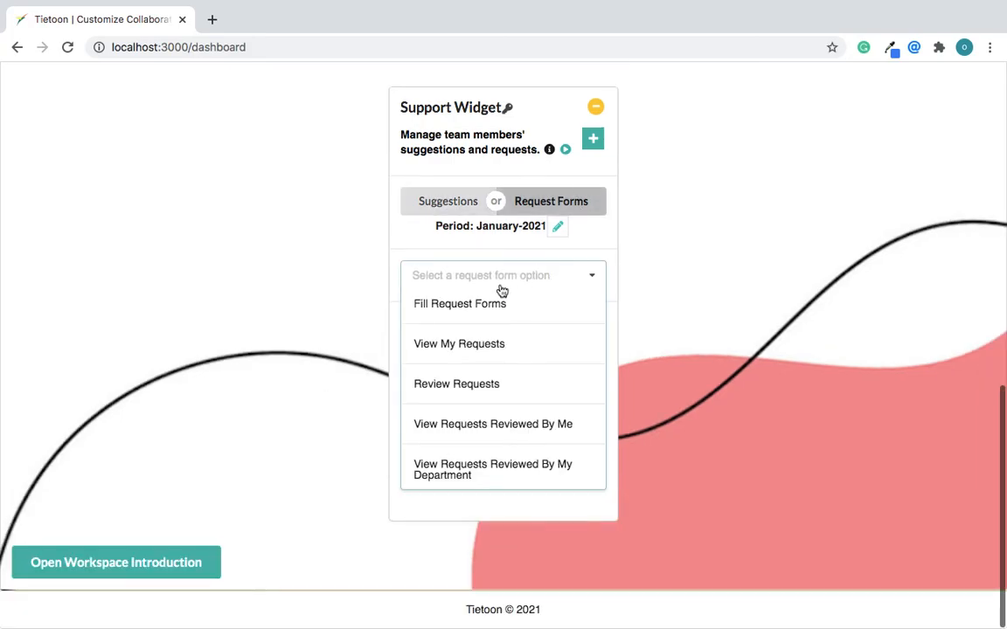
left_click(460, 304)
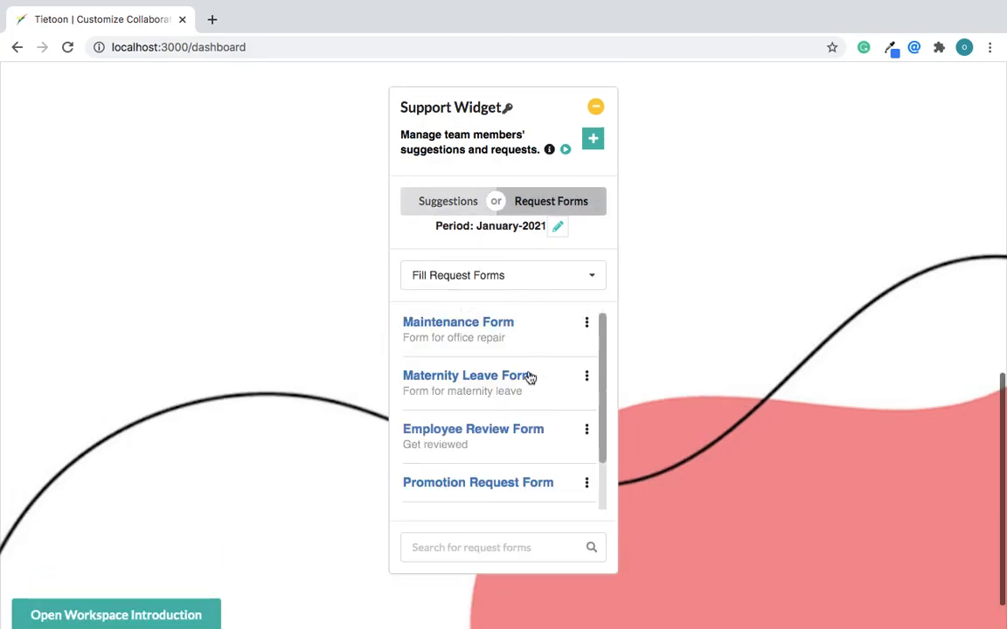
Look through the fillable request forms, search them for "pro", and clear the search.
scroll(528, 378, "down", 1)
scroll(528, 377, "up", 1)
scroll(531, 377, "down", 1)
left_click(515, 543)
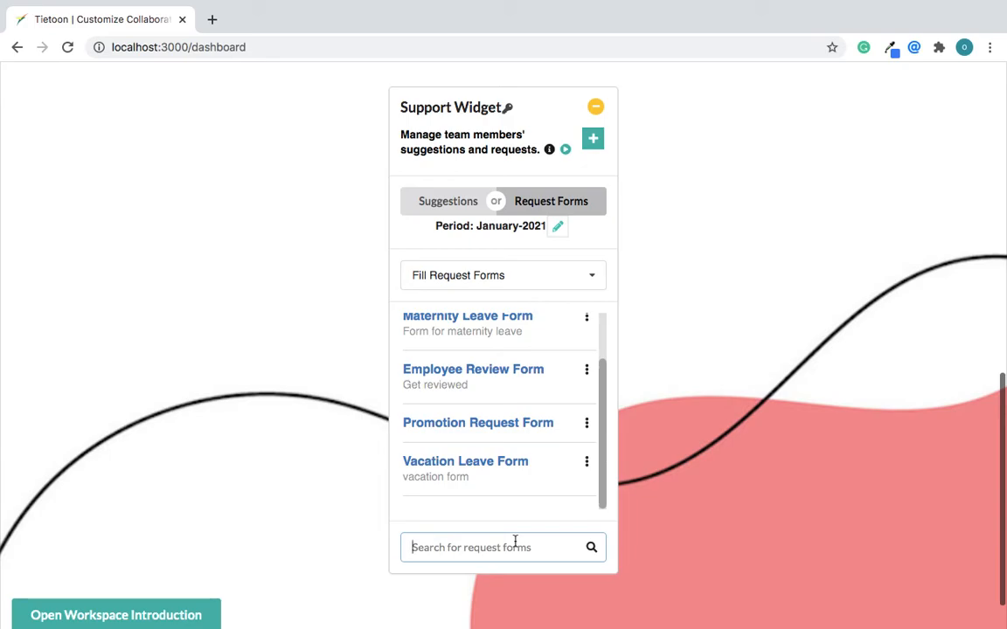
type("pro")
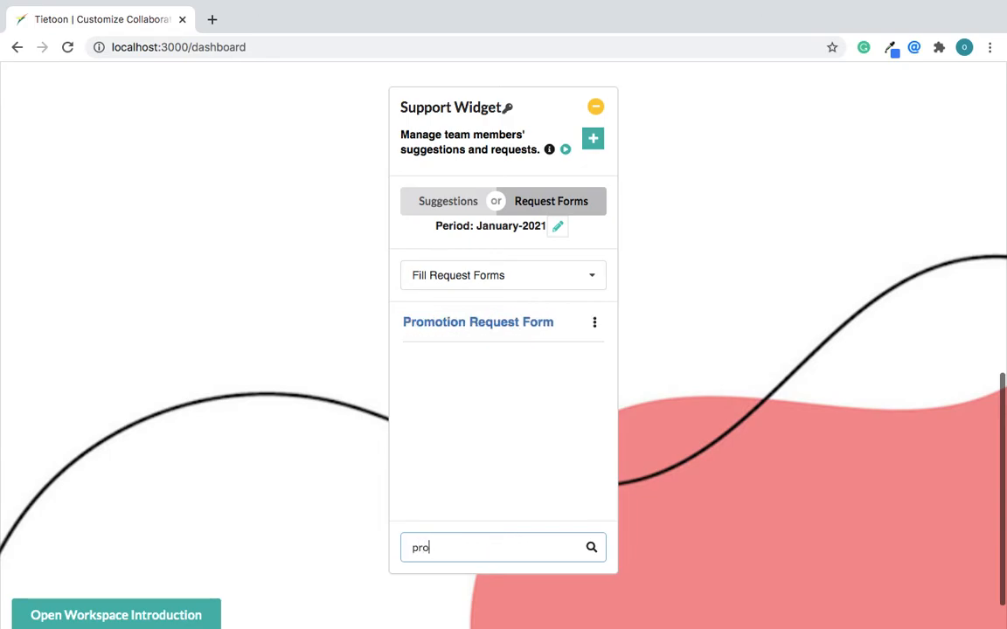
key("BackSpace")
key("BackSpace")
key("BackSpace")
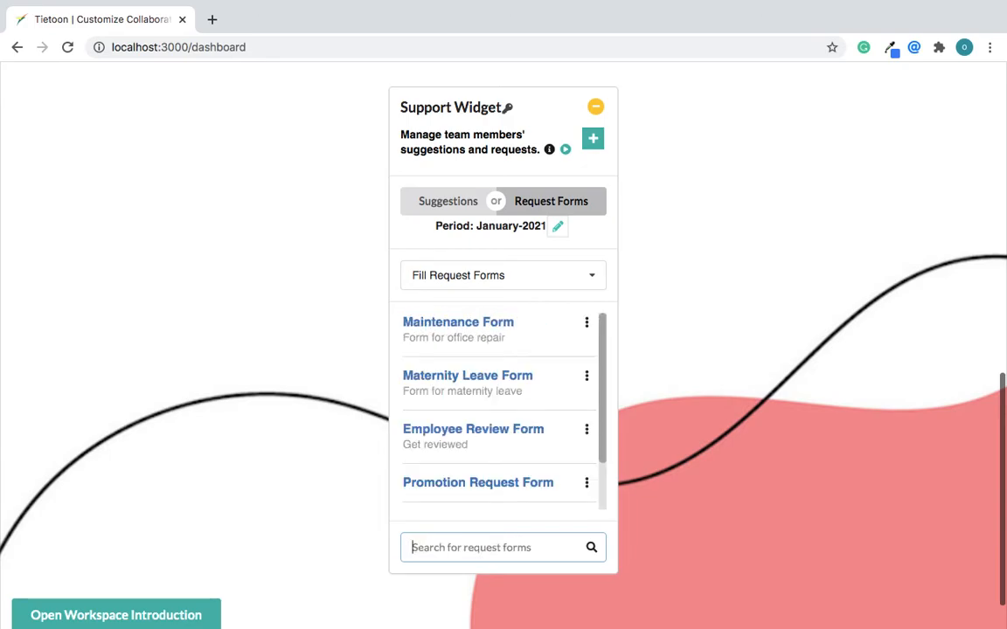
Open the Promotion Request Form for filling and start its position title answer.
scroll(450, 435, "down", 1)
left_click(485, 423)
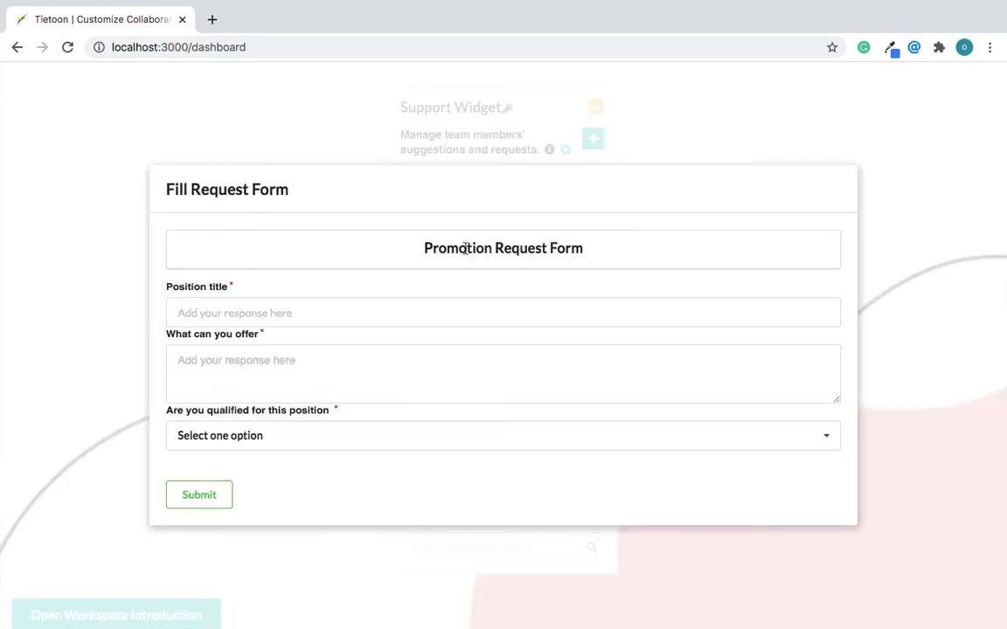
left_click(248, 319)
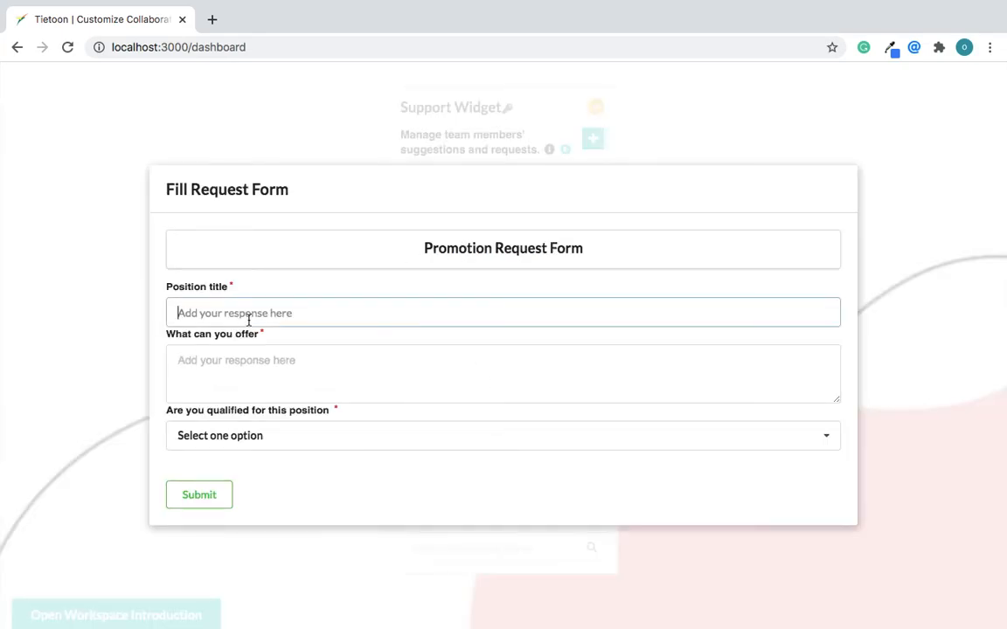
type("SENIOR")
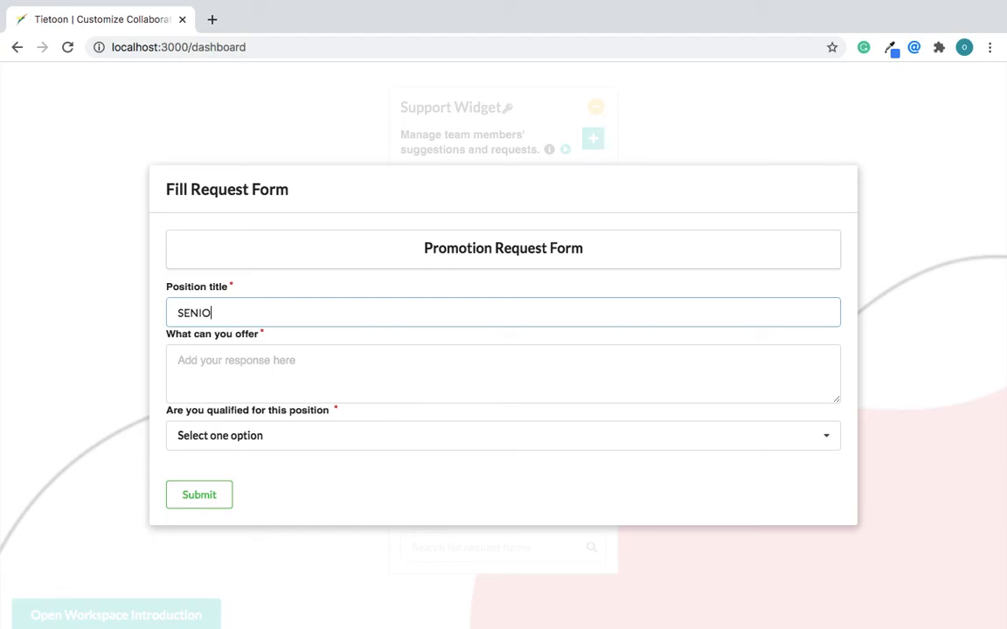
key("BackSpace")
key("BackSpace")
key("BackSpace")
key("BackSpace")
key("BackSpace")
key("BackSpace")
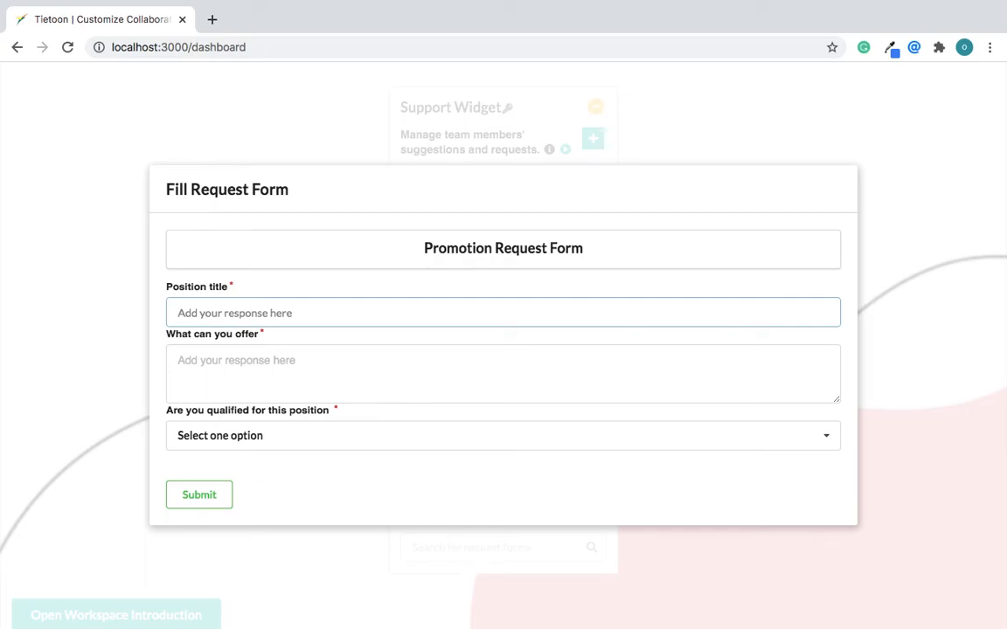
type("S")
key("BackSpace")
Enter "Supervisor" as the position title in the Promotion Request Form.
type("Su")
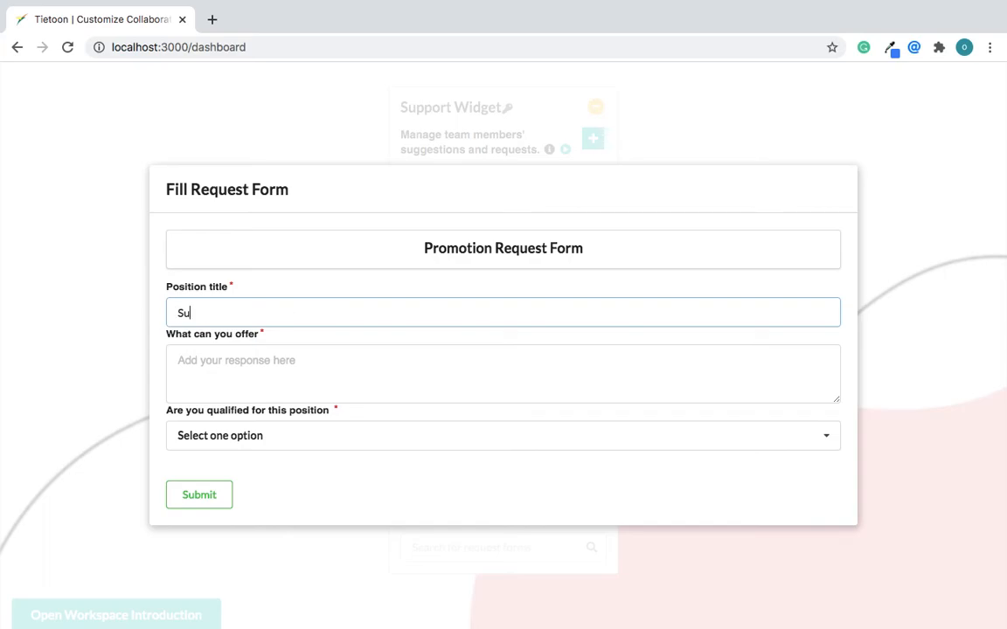
type("perviosr")
key("BackSpace")
key("BackSpace")
key("BackSpace")
key("BackSpace")
type("isor")
Answer the "What can you offer" question with "I can go a better job that....".
left_click(290, 376)
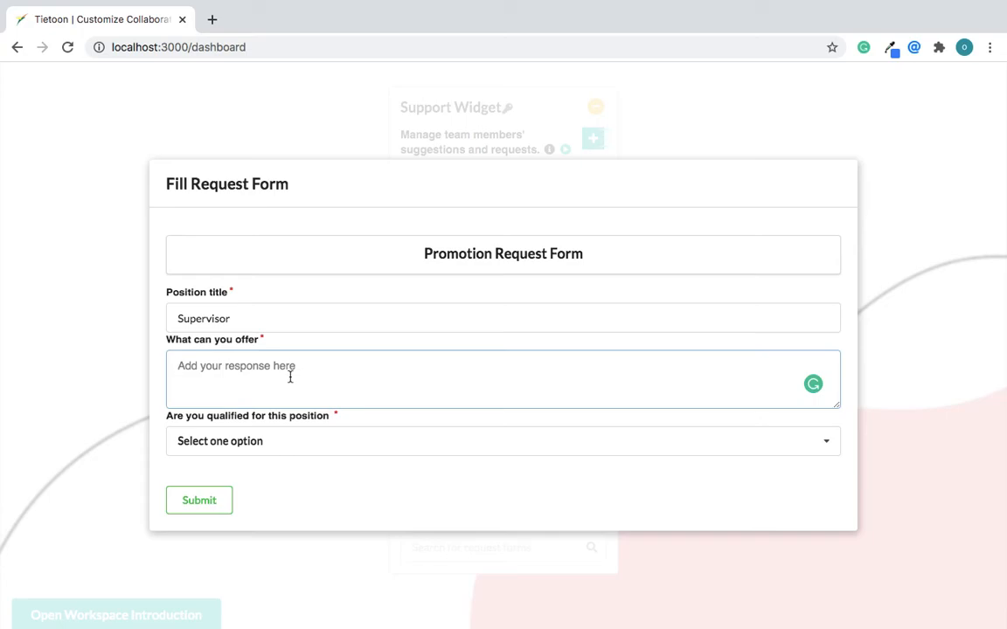
type("I can ")
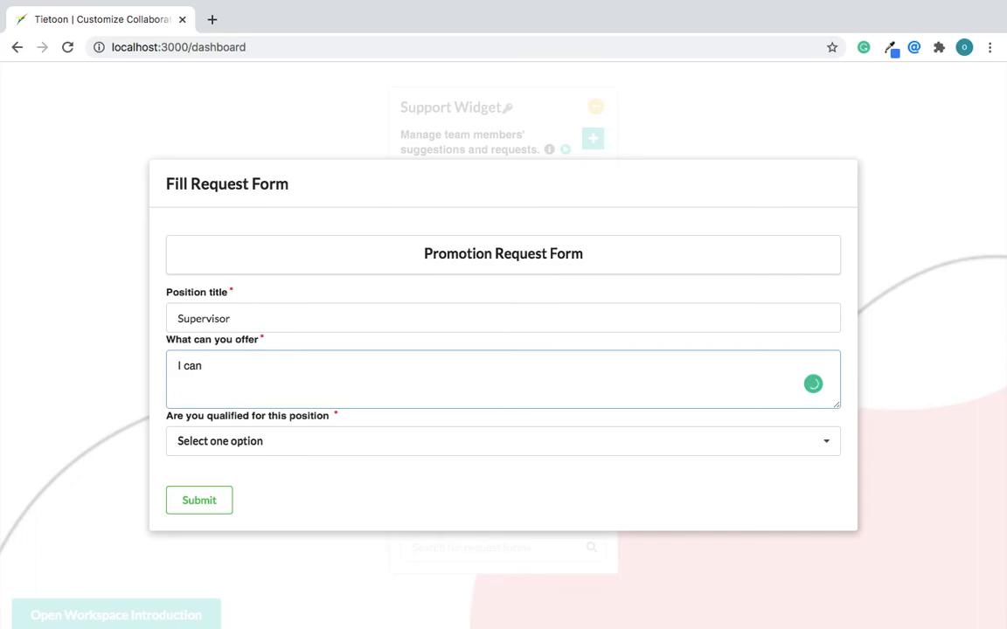
type("go a better job tha")
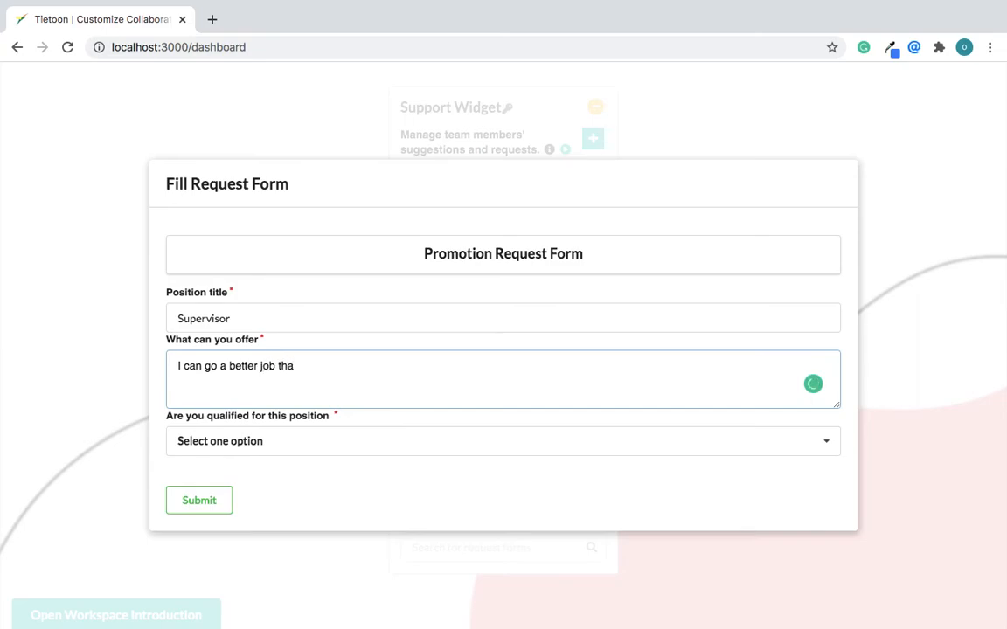
type("t....")
Set the position qualification answer to True and submit the Promotion Request Form.
left_click(273, 450)
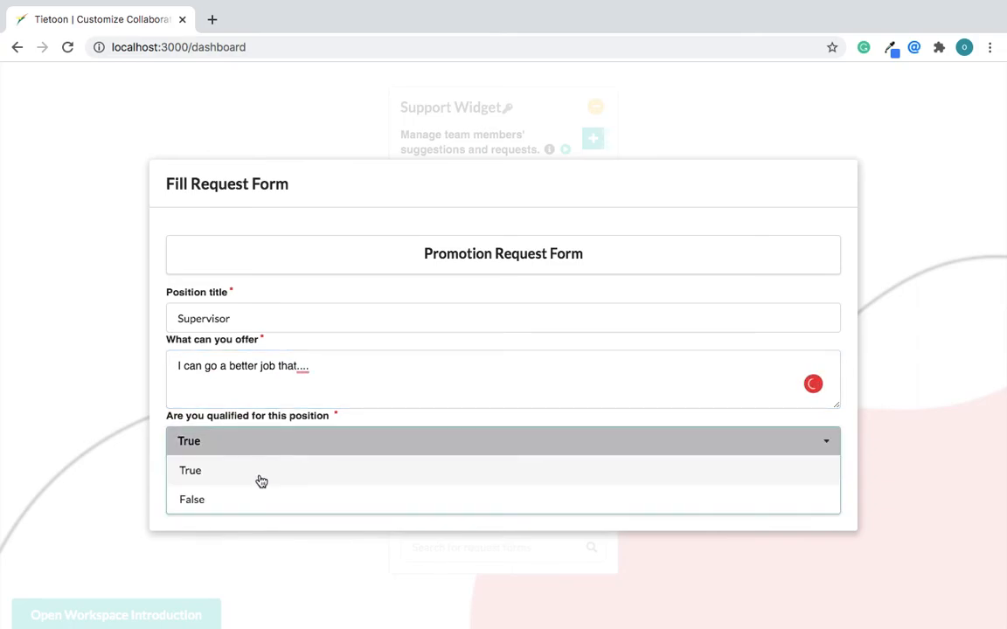
left_click(259, 478)
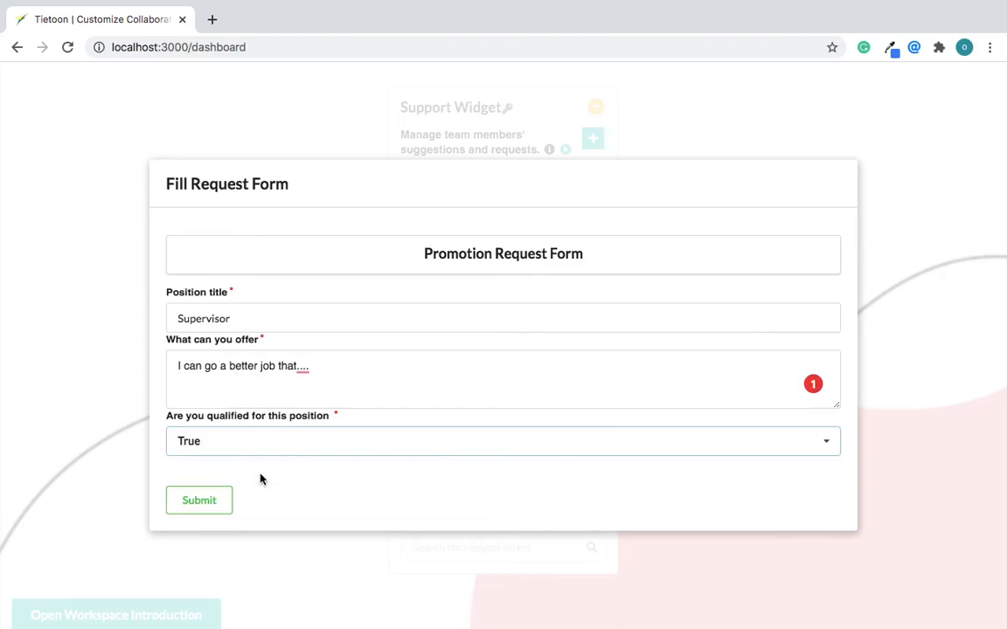
left_click(212, 504)
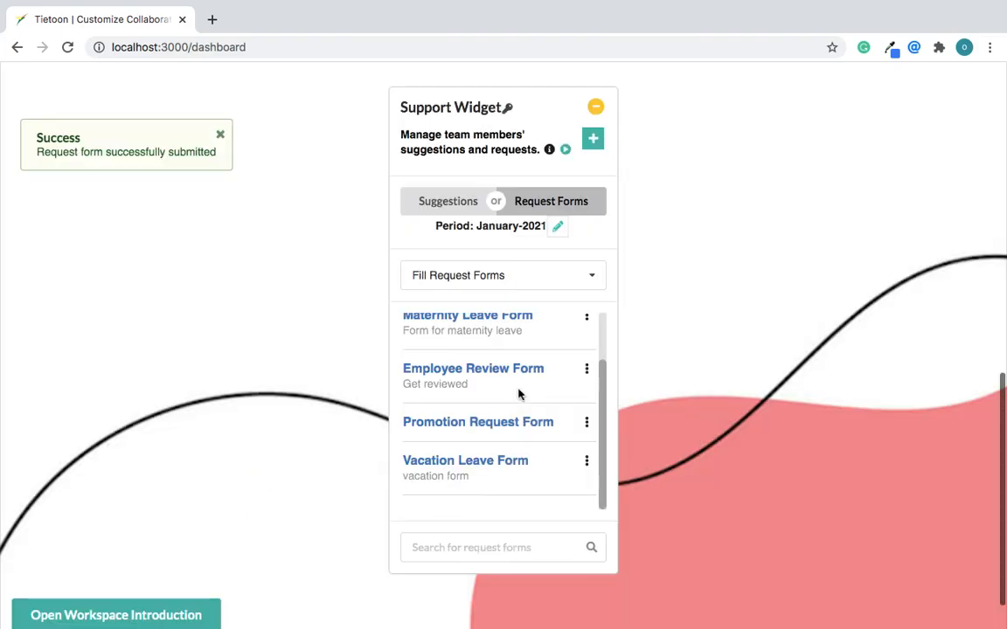
List your own requests in the Support Widget and look through their statuses.
left_click(535, 283)
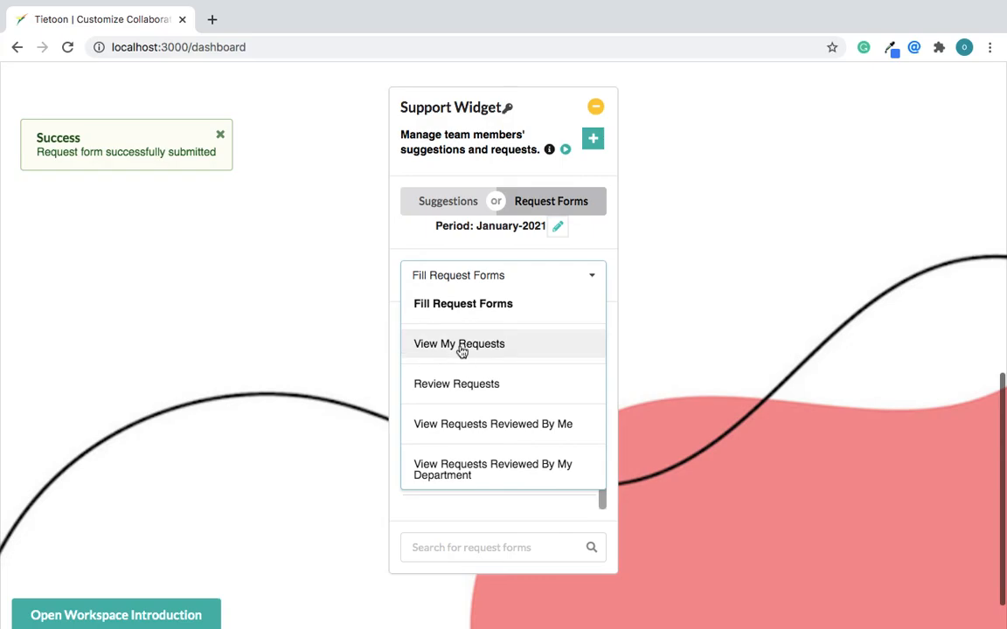
left_click(505, 348)
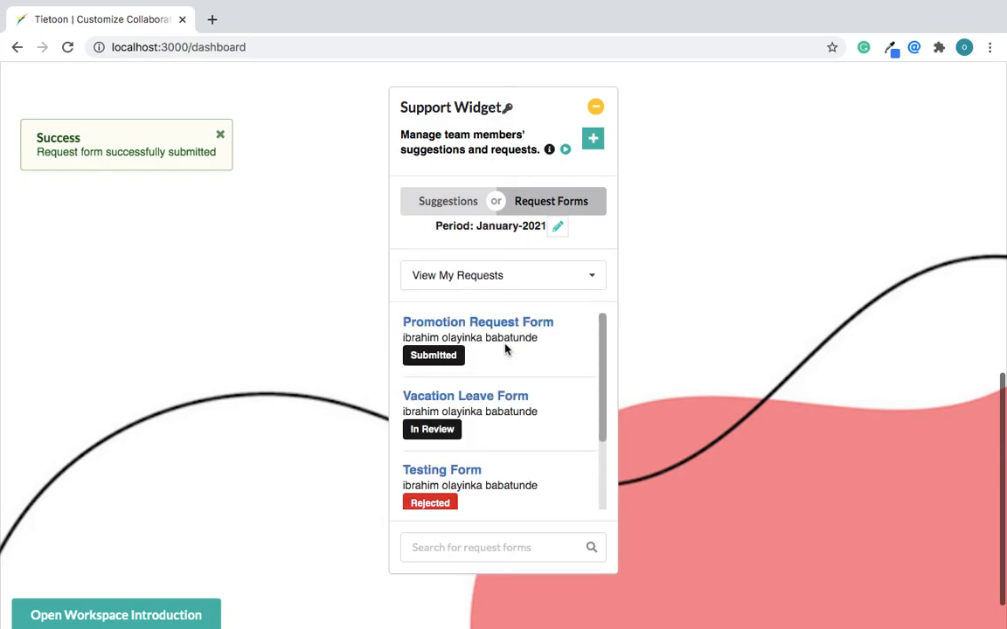
scroll(512, 363, "down", 2)
scroll(530, 394, "down", 1)
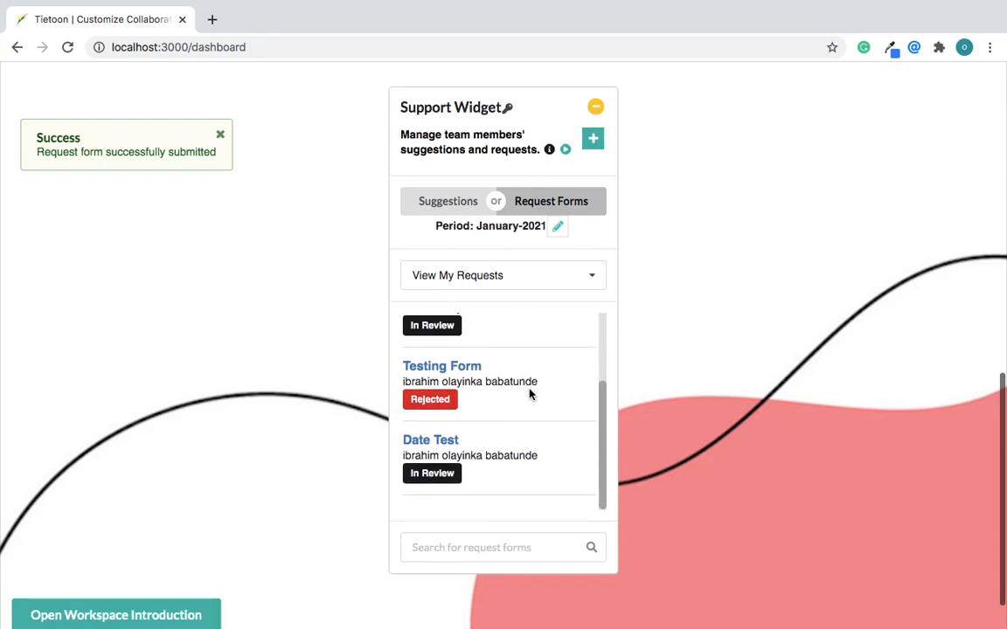
scroll(530, 393, "up", 2)
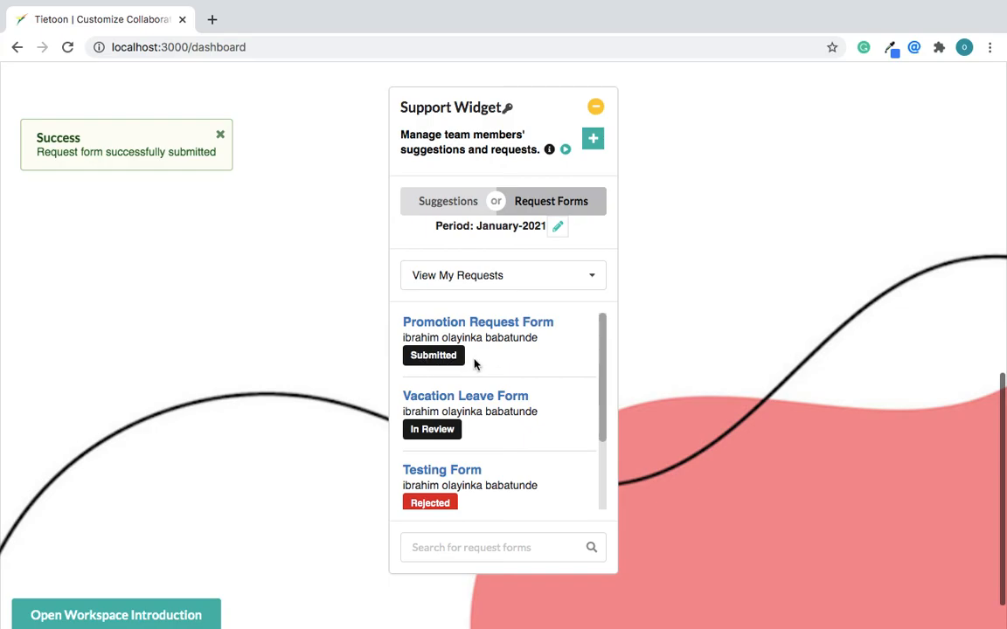
scroll(512, 366, "down", 1)
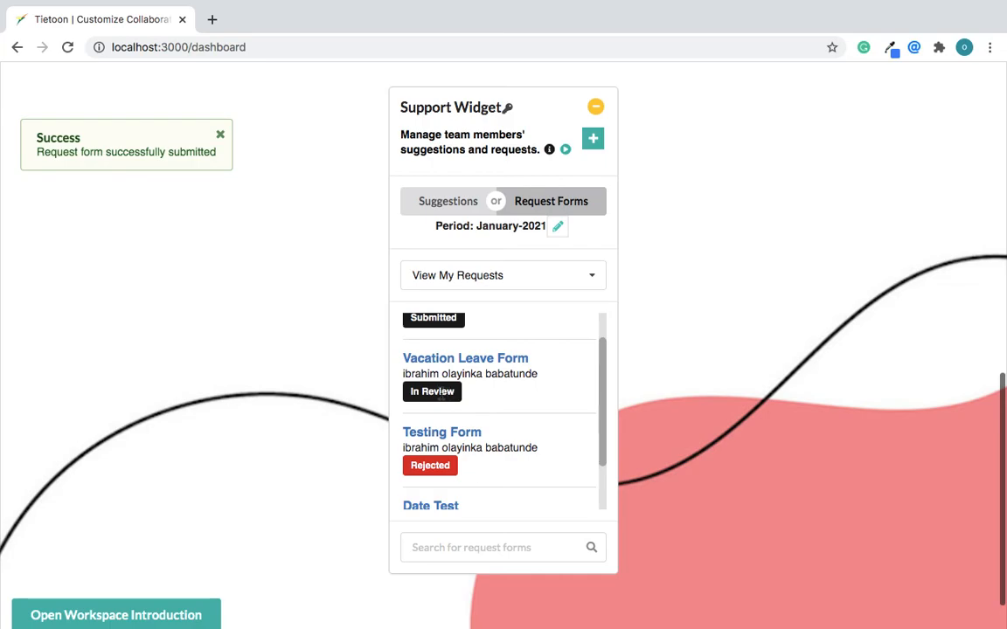
Examine the submitted Vacation Leave Form's answers and department reviews, dismiss the submission notice, and close the request.
left_click(506, 365)
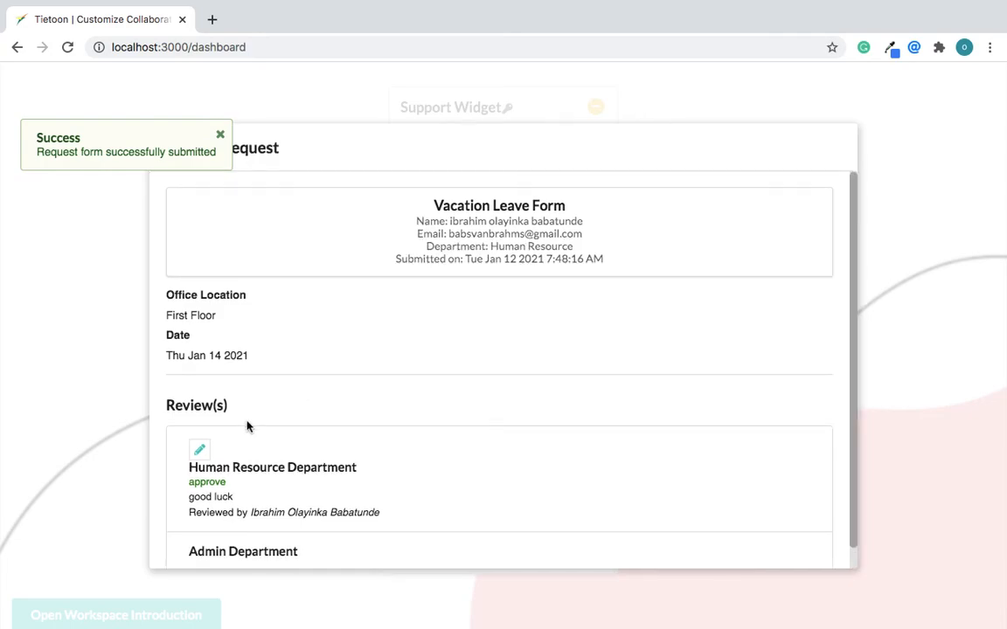
scroll(248, 424, "down", 1)
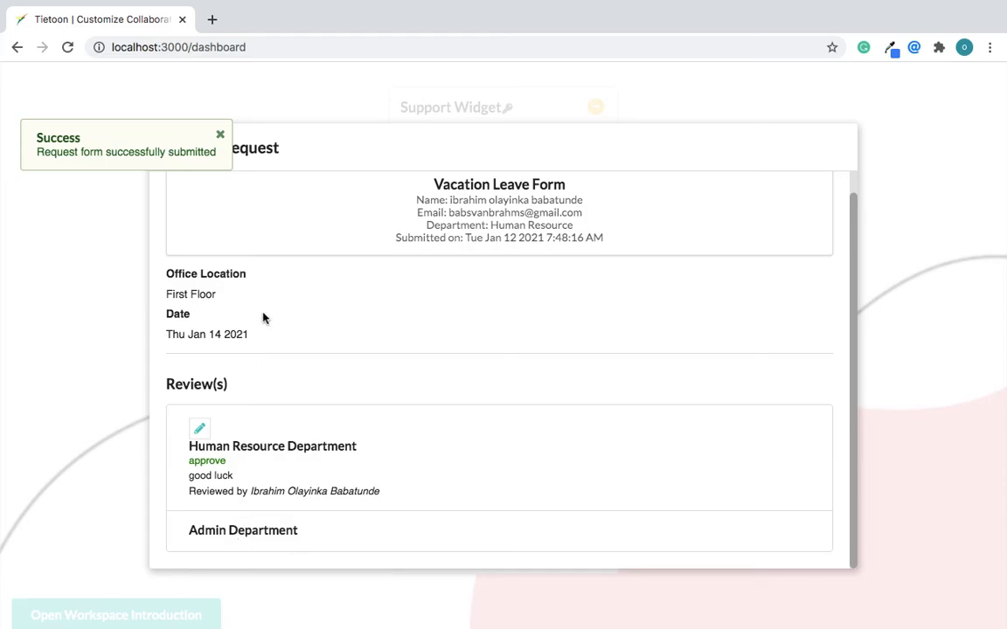
left_click(220, 135)
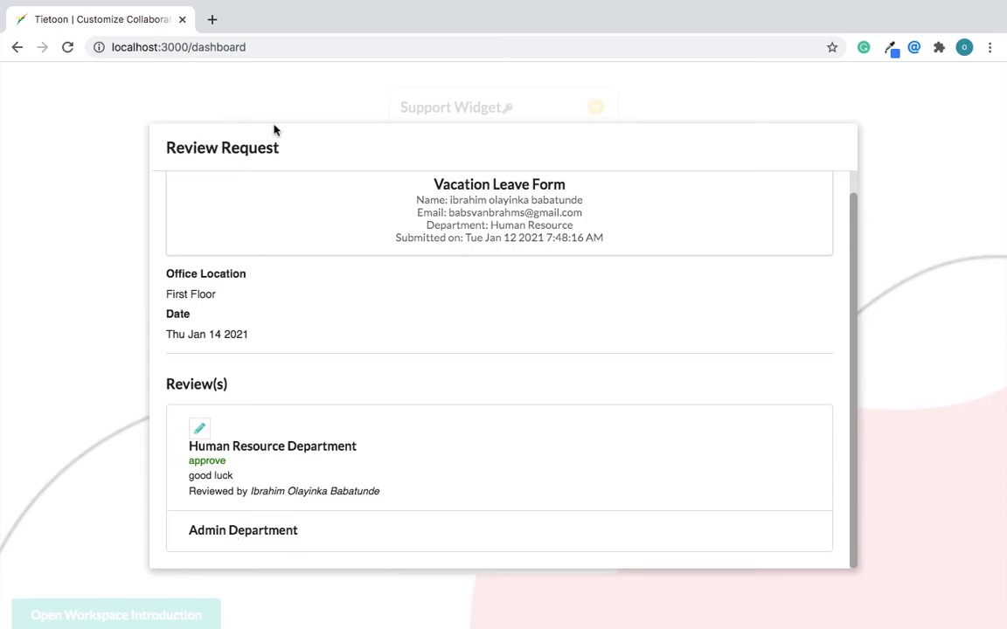
left_click(933, 165)
Switch the widget to Review Requests and open the submitted Promotion Request Form at its review section.
scroll(575, 180, "up", 1)
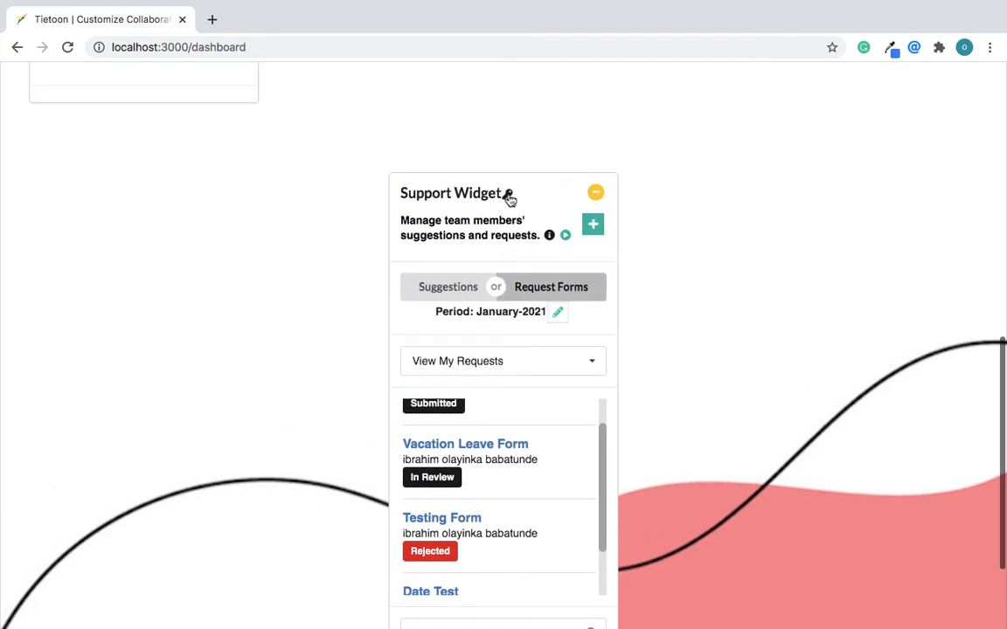
mouse_move(510, 200)
scroll(558, 435, "down", 1)
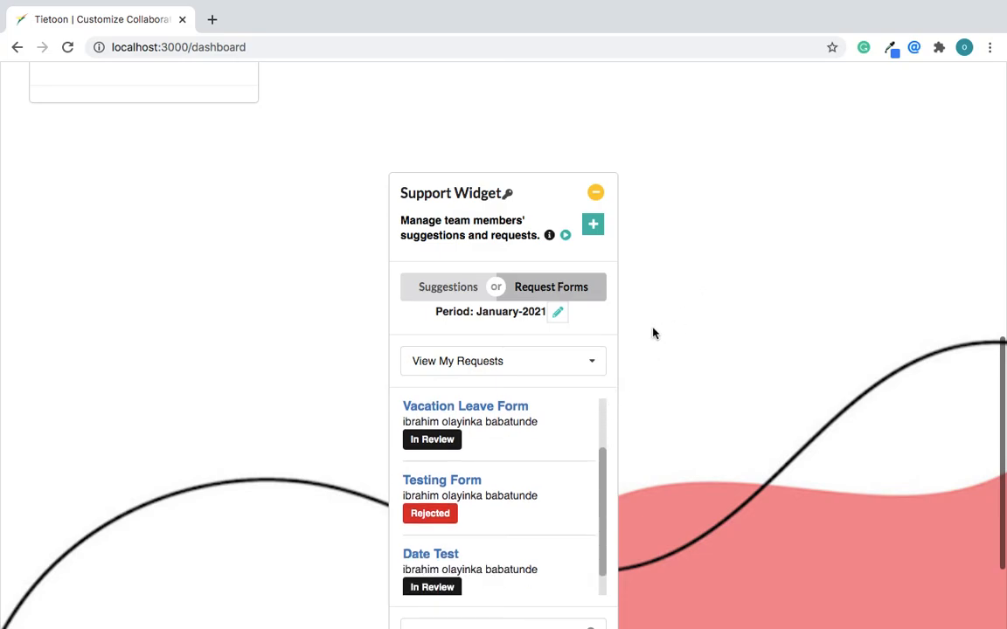
left_click(524, 360)
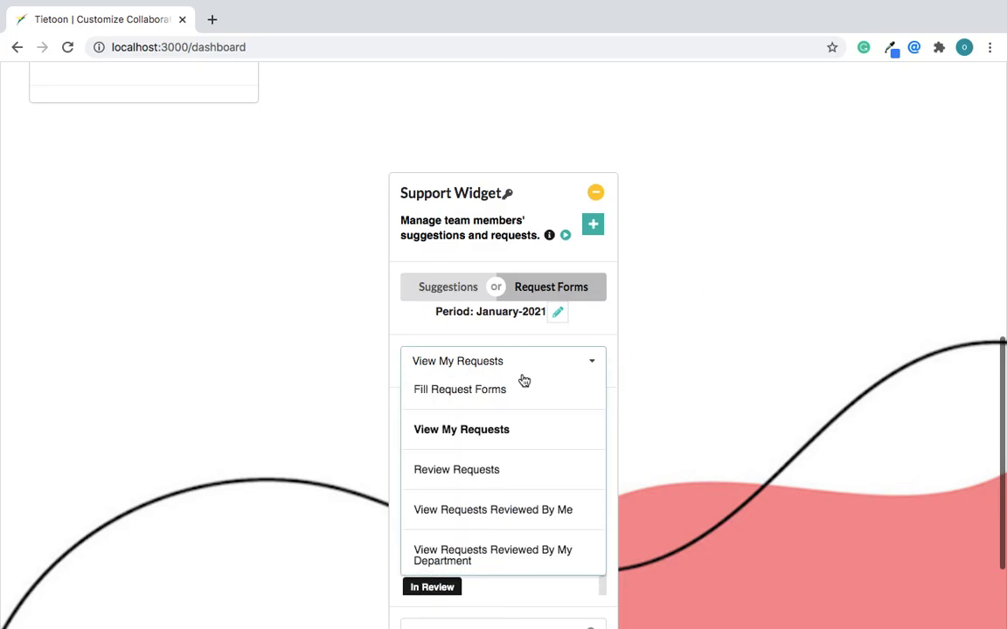
left_click(463, 478)
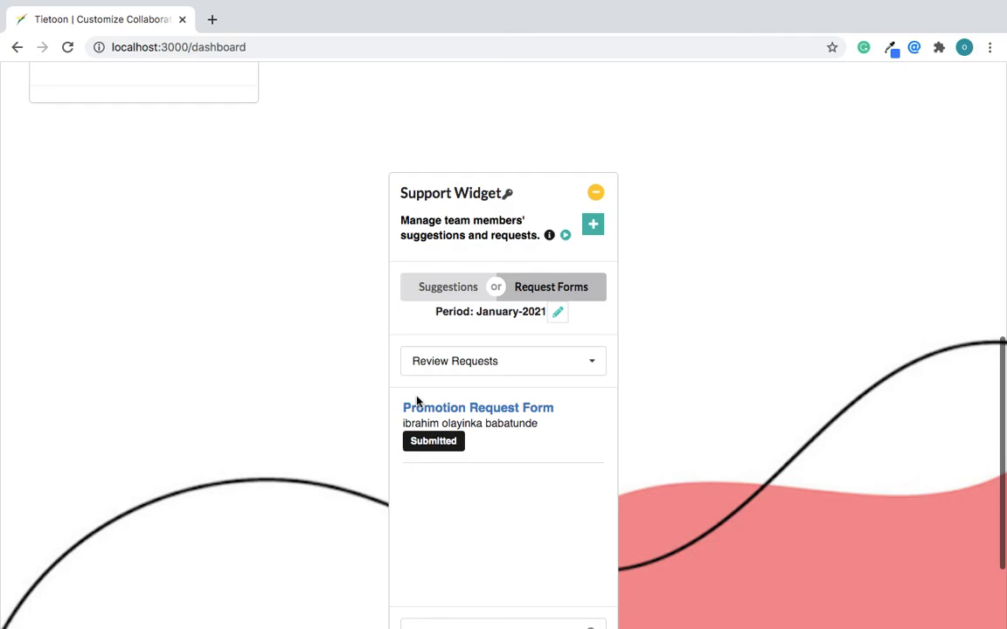
left_click(498, 412)
scroll(496, 412, "down", 3)
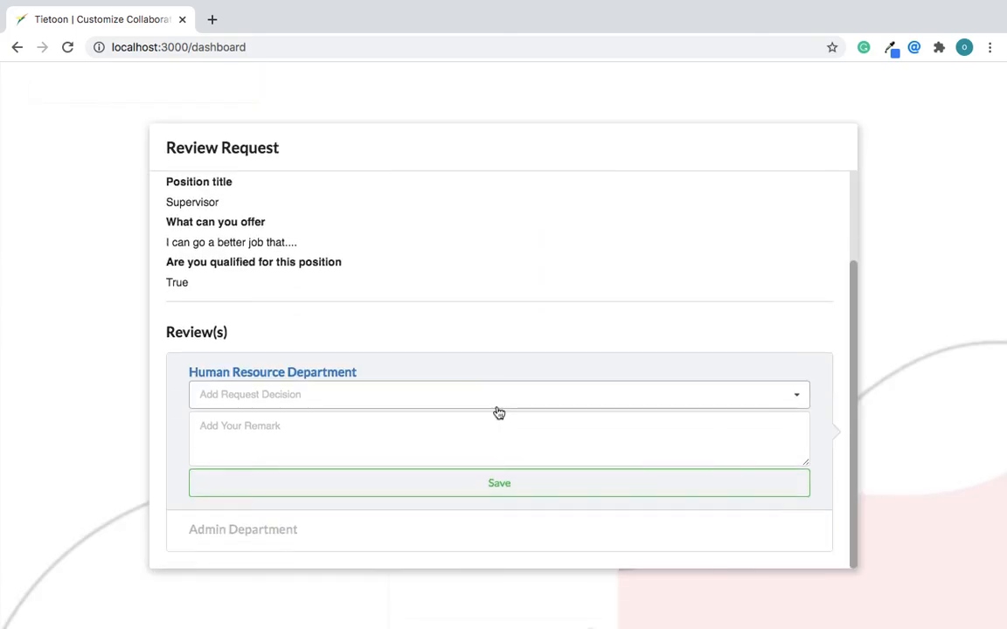
Save an Approve decision without a remark for the Human Resource Department review and dismiss the notice.
left_click(216, 400)
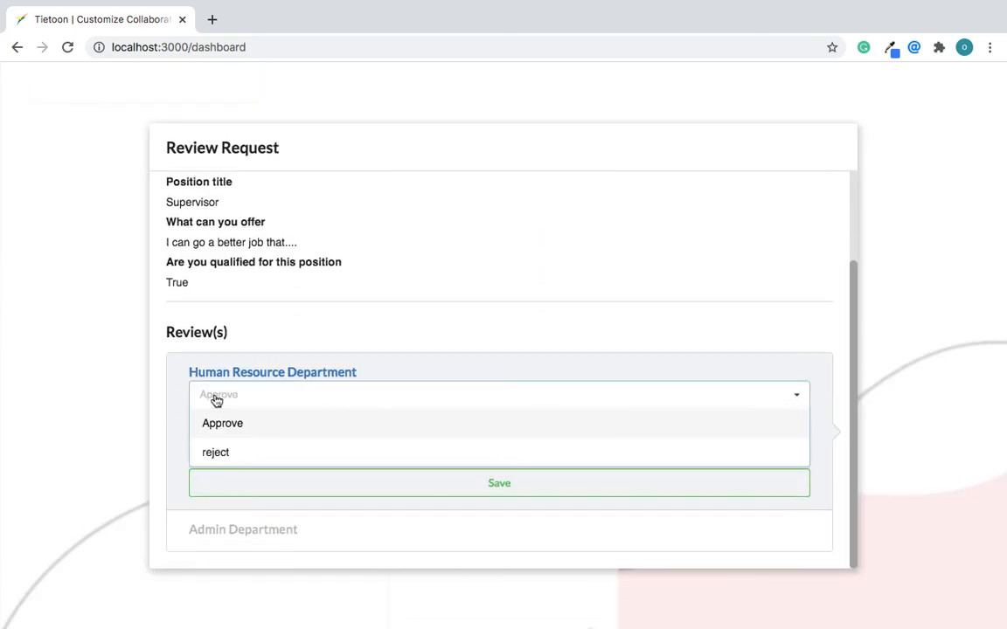
left_click(253, 422)
left_click(235, 444)
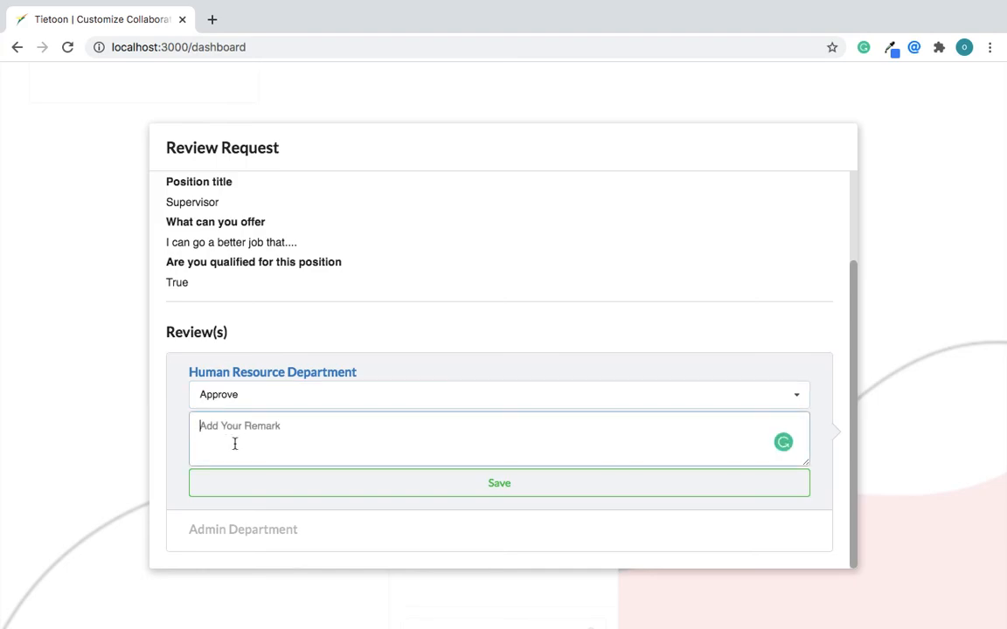
left_click(500, 485)
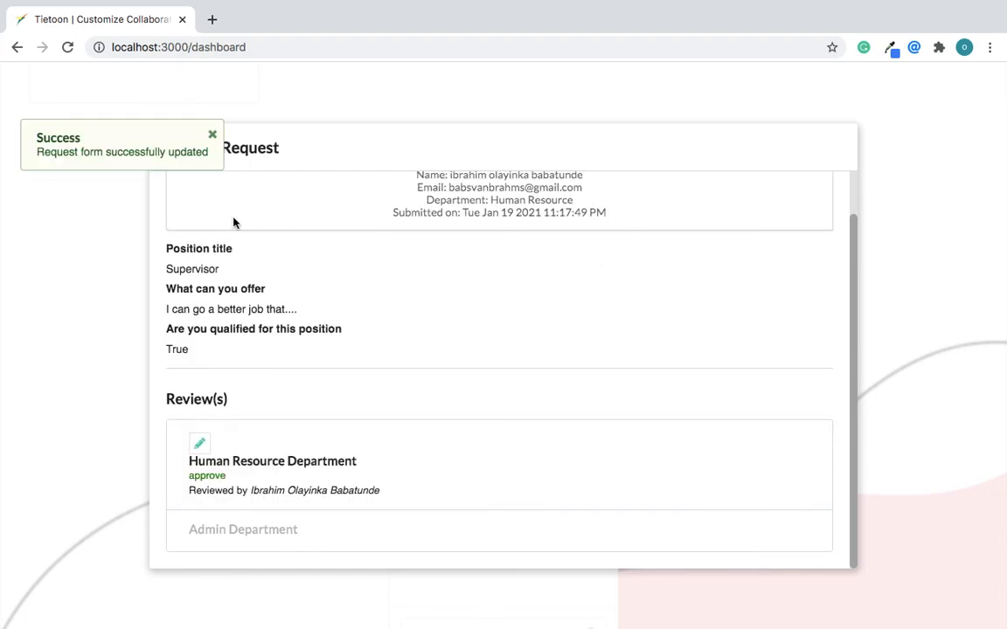
left_click(212, 135)
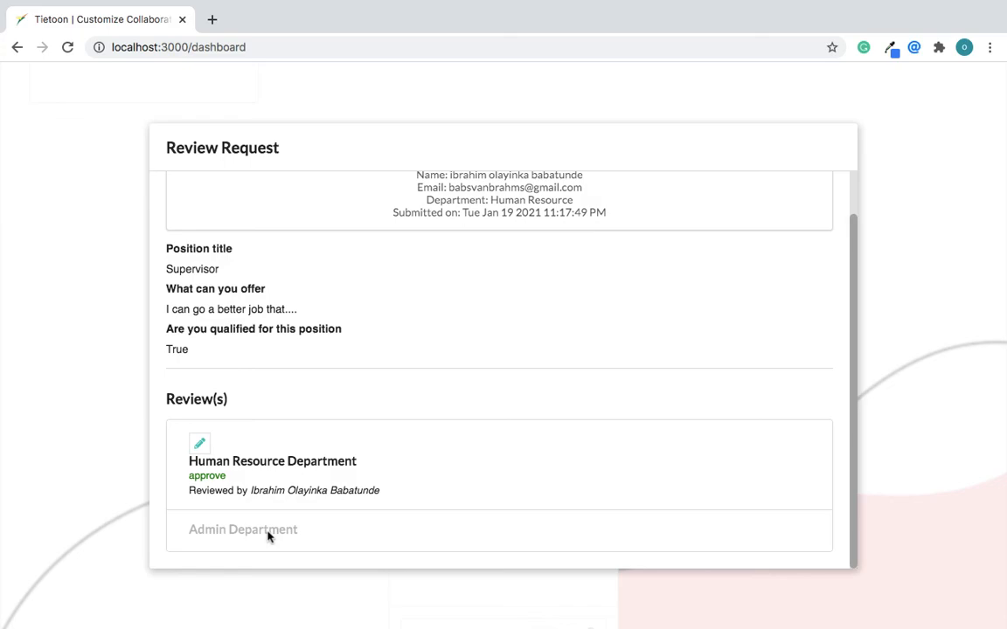
Look over the Promotion Request Form's details and department reviews, and close the request.
scroll(268, 251, "up", 1)
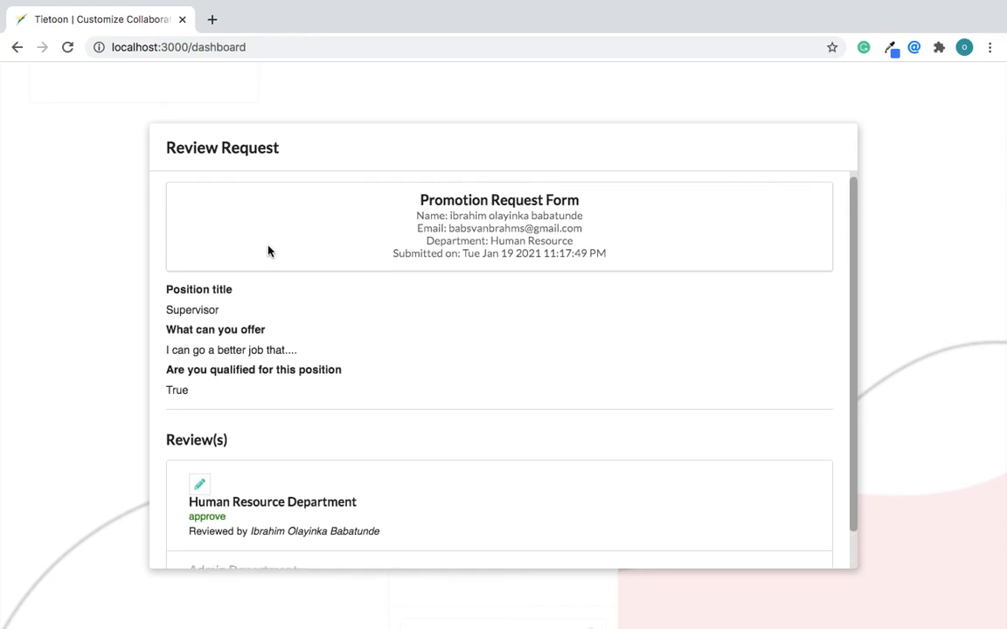
scroll(268, 252, "down", 1)
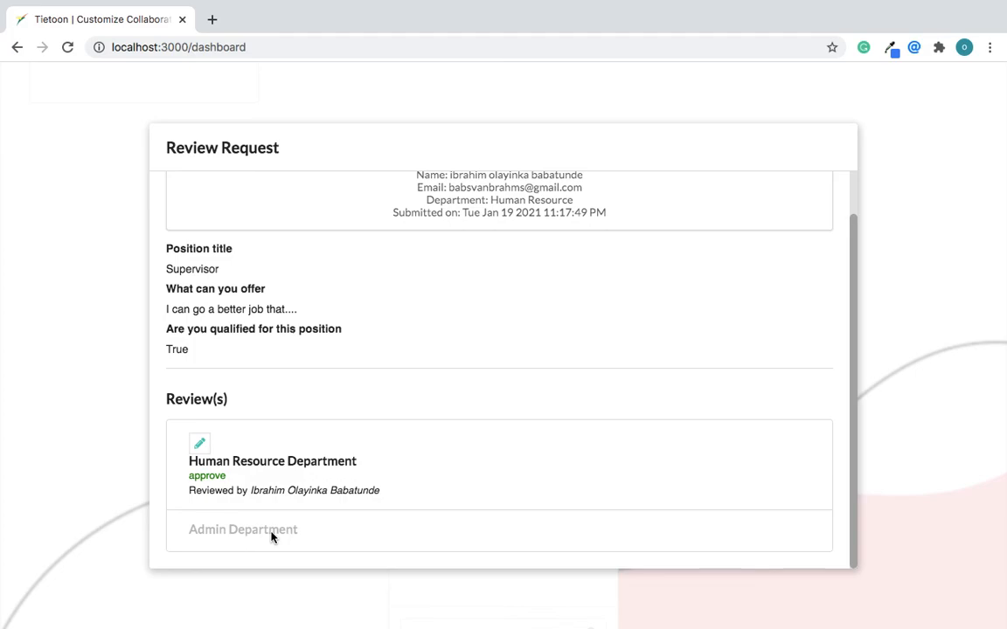
left_click(96, 404)
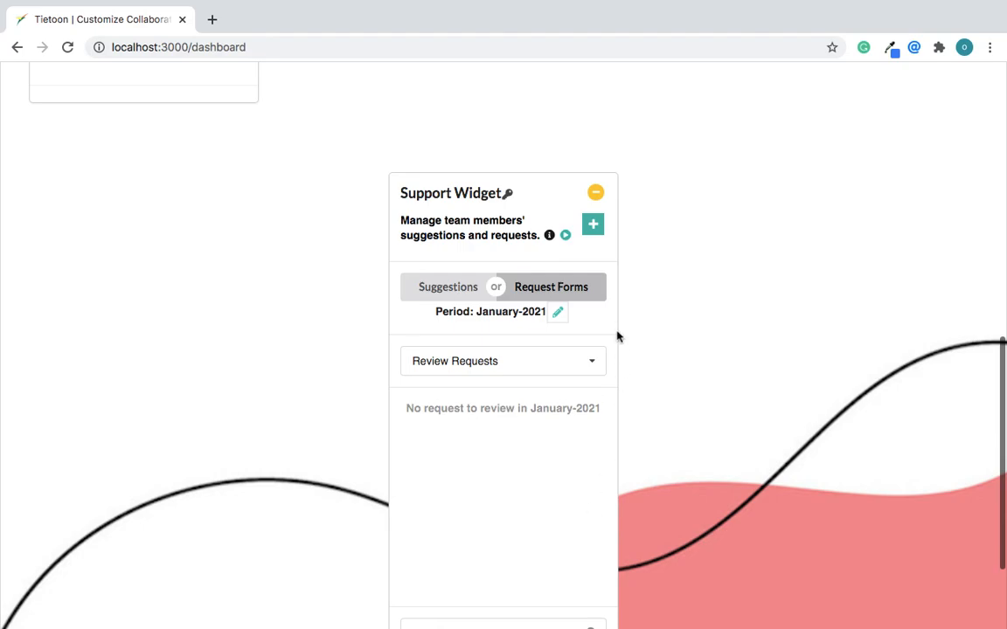
Switch the widget to View Requests Reviewed By Me and look through the January-2021 requests.
left_click(580, 360)
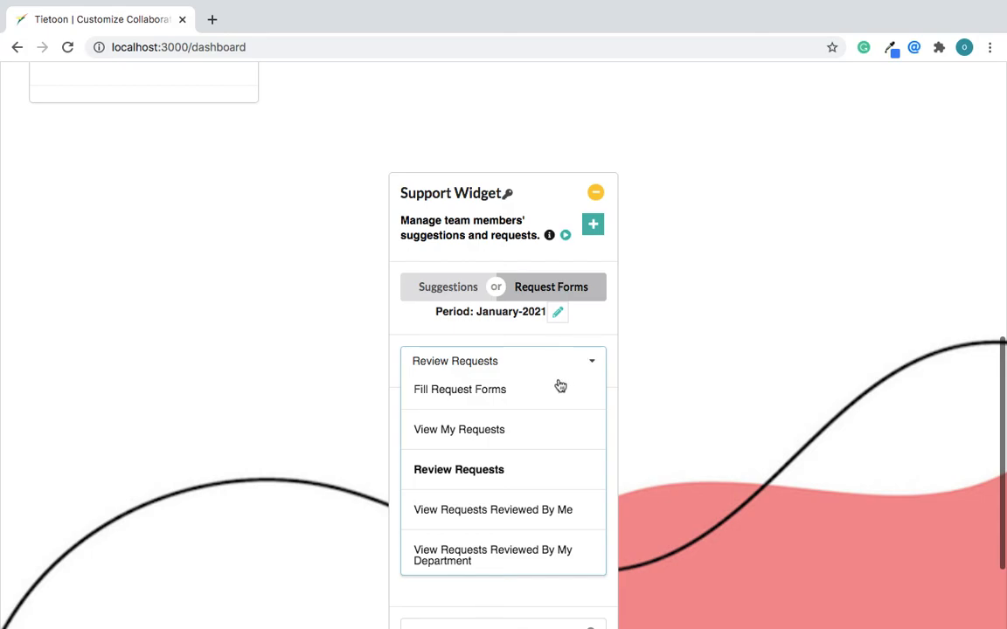
left_click(493, 509)
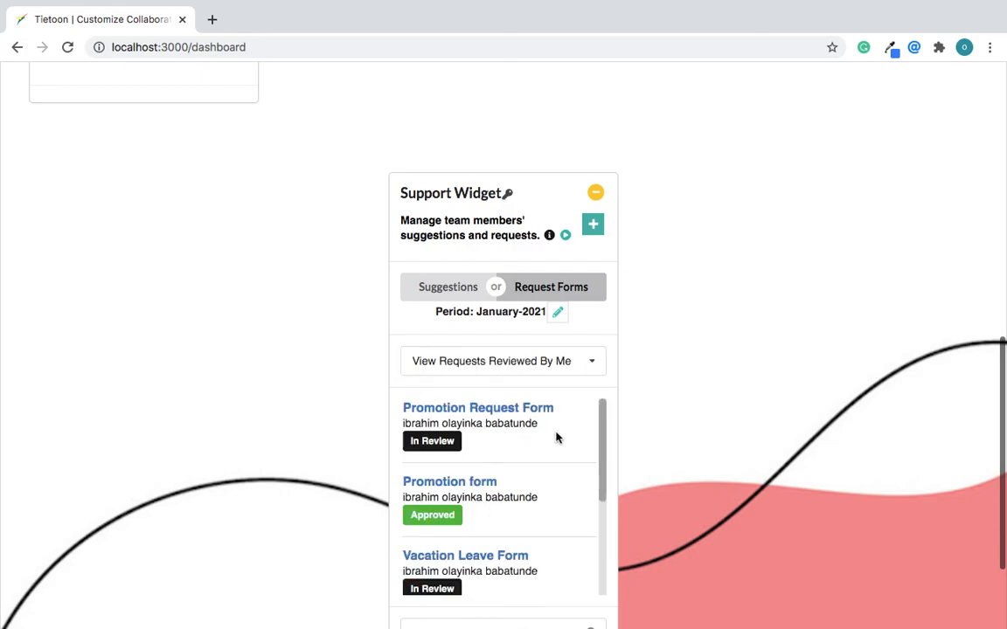
scroll(556, 437, "down", 1)
scroll(556, 438, "down", 3)
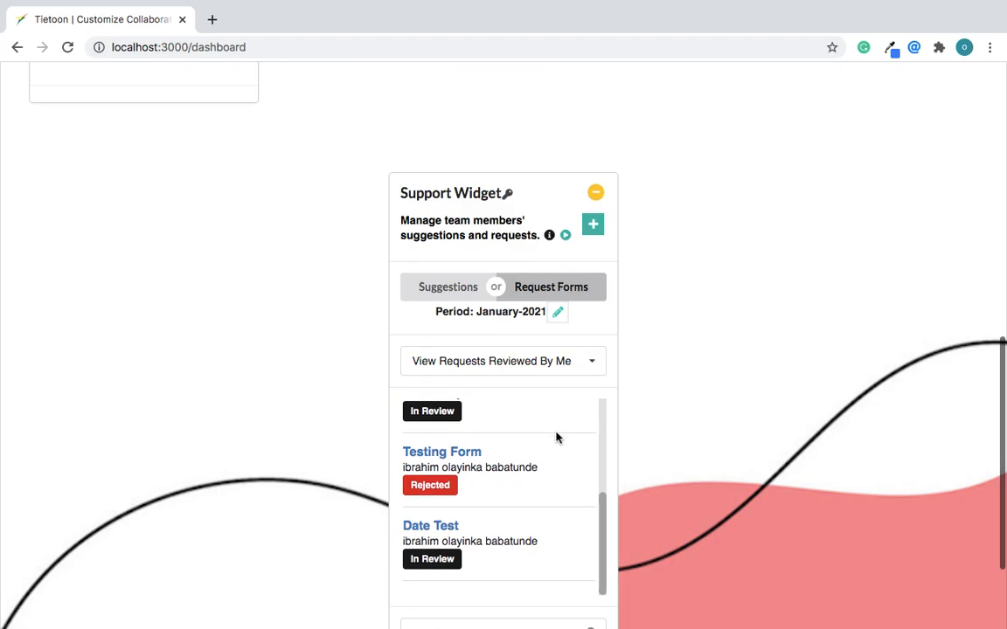
scroll(555, 437, "up", 5)
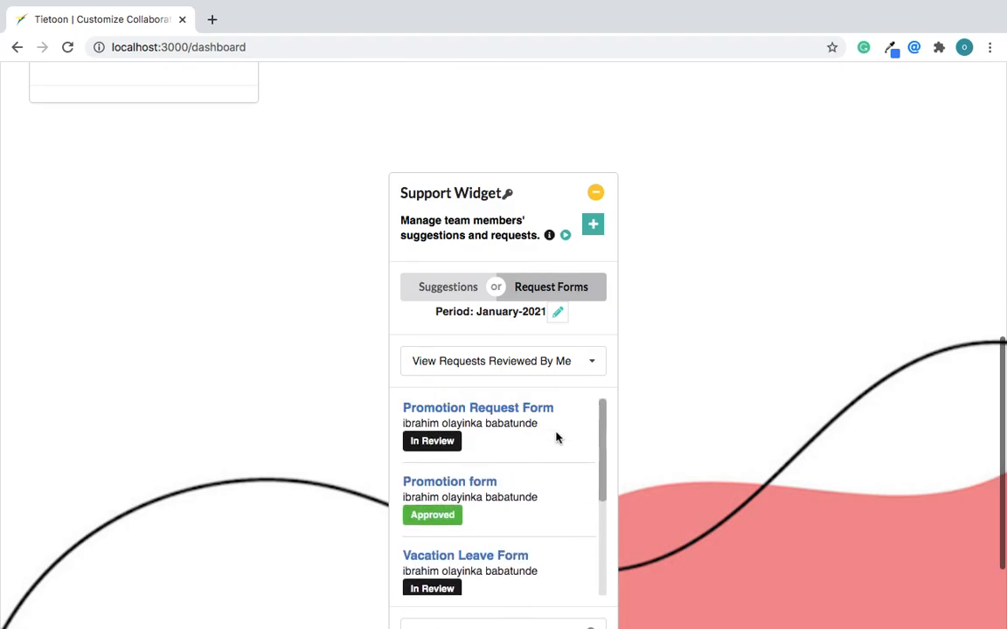
Open the reviewed Promotion form to read its answer and department review, close it, and return to the request list.
left_click(485, 490)
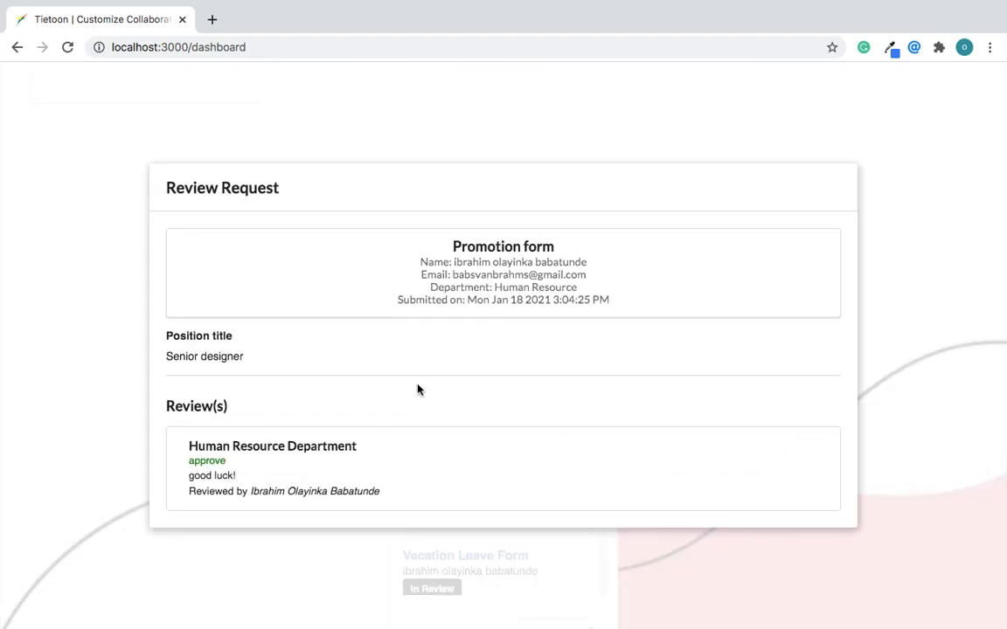
left_click(103, 323)
scroll(553, 459, "down", 3)
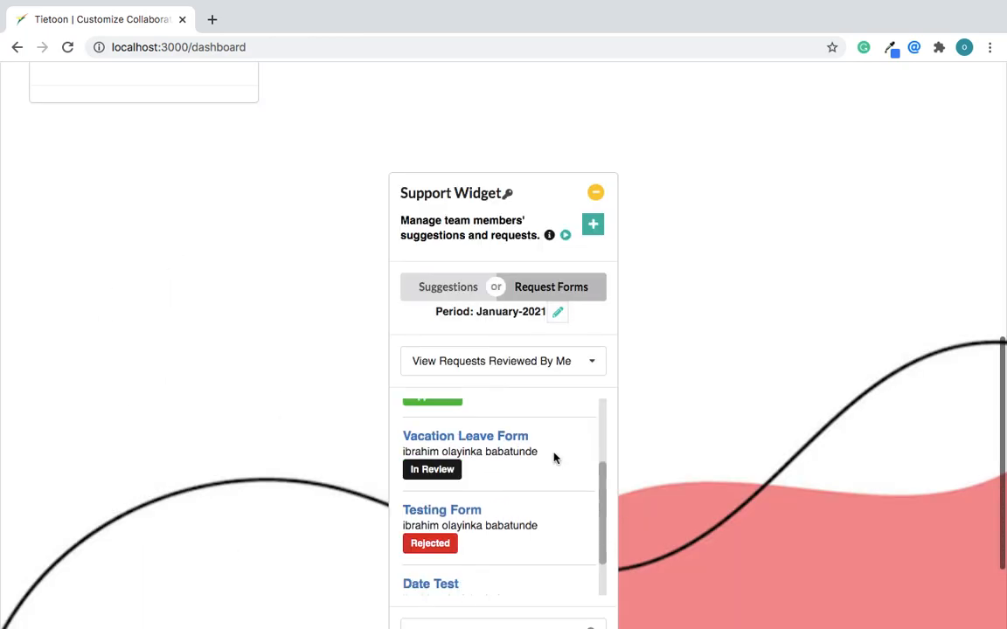
Switch the widget to View Requests Reviewed By My Department and look through the listed requests.
left_click(552, 362)
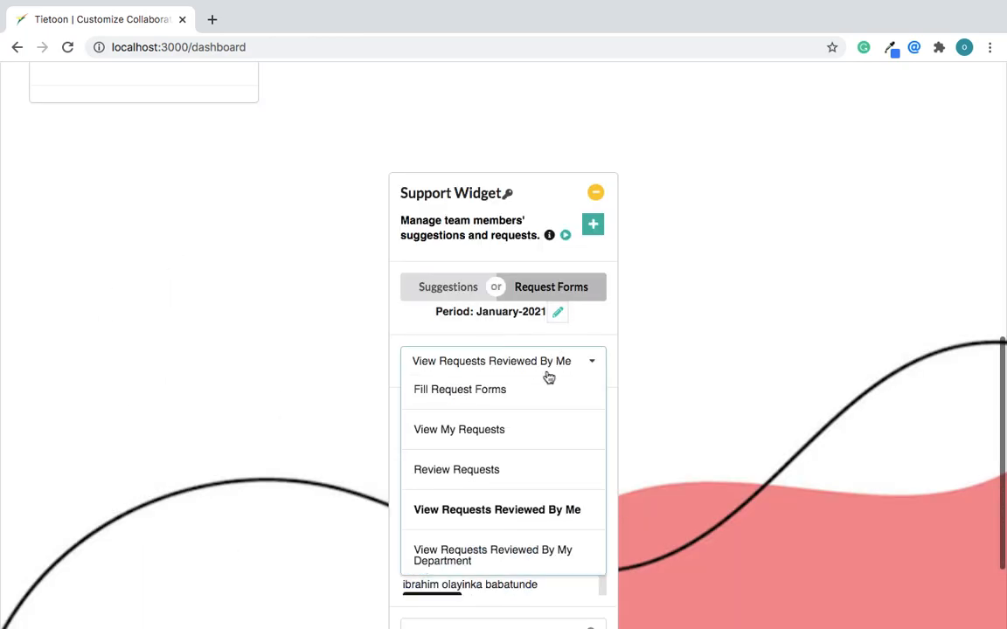
left_click(529, 555)
scroll(548, 556, "down", 1)
scroll(548, 556, "down", 1)
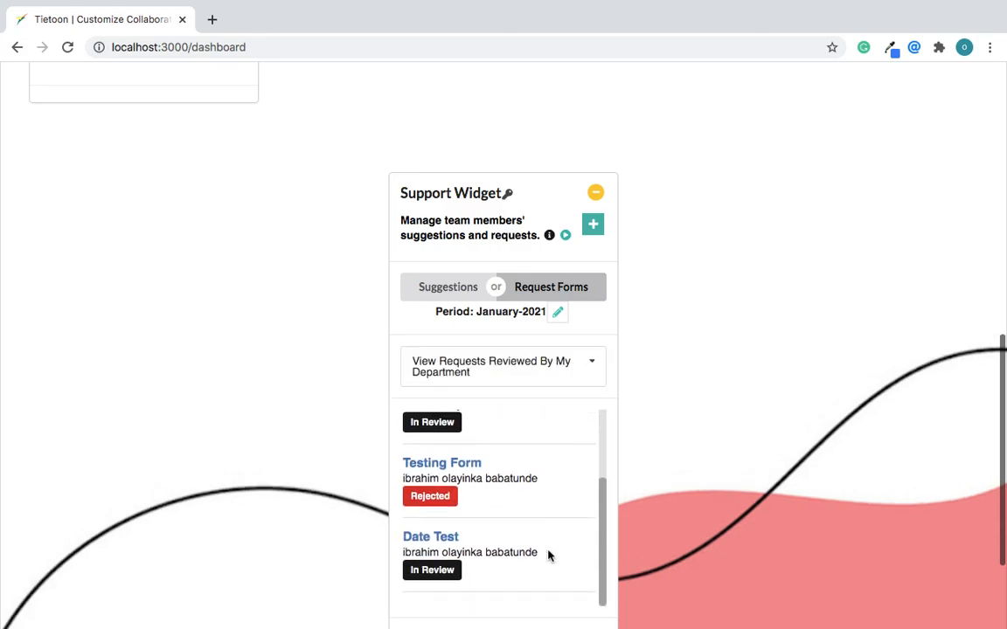
scroll(548, 556, "up", 1)
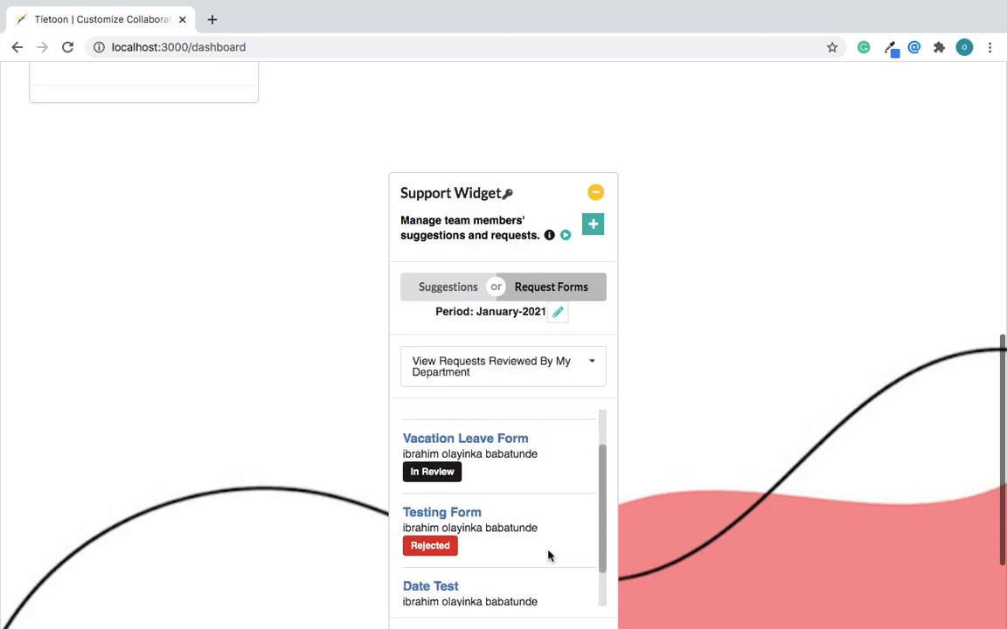
scroll(548, 556, "up", 1)
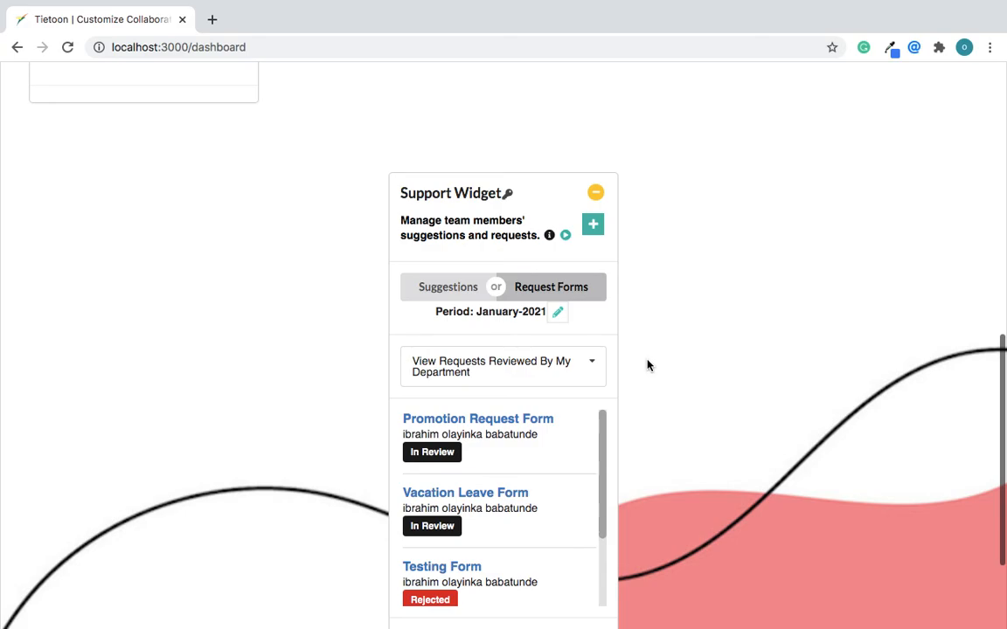
scroll(647, 365, "up", 1)
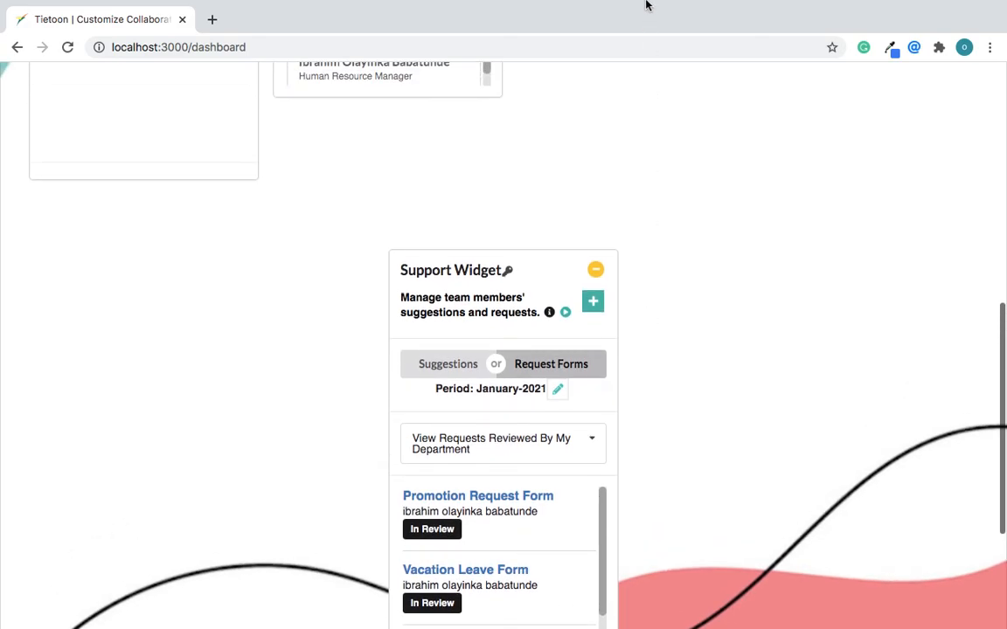